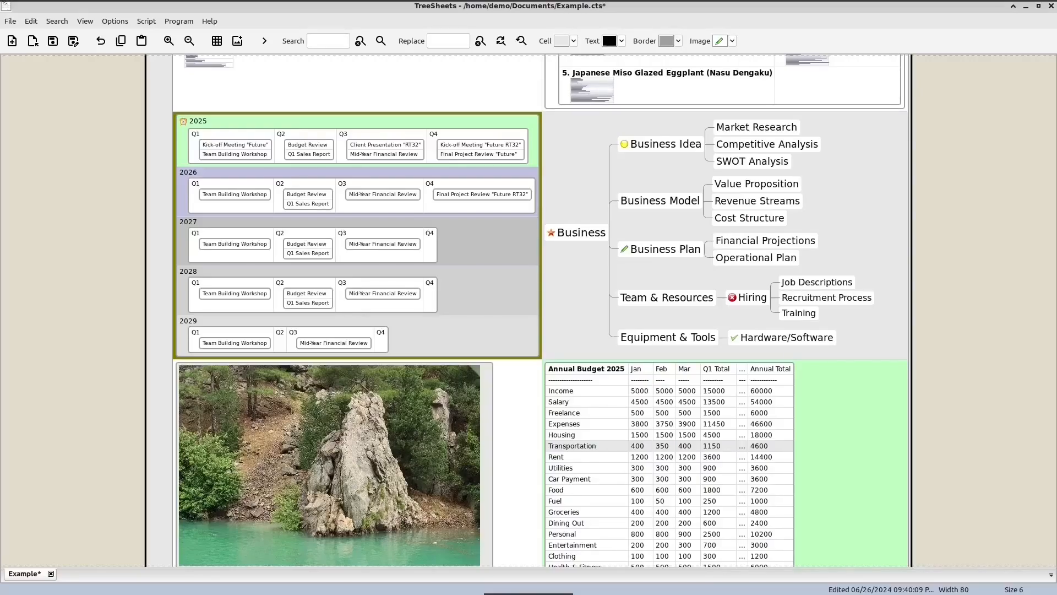
Copy the Budget Review and Q1 Sales Report grid from 2028 Q2 into the empty 2029 Q2 cell.
{"action": "left_click", "coordinate": [296, 300]}
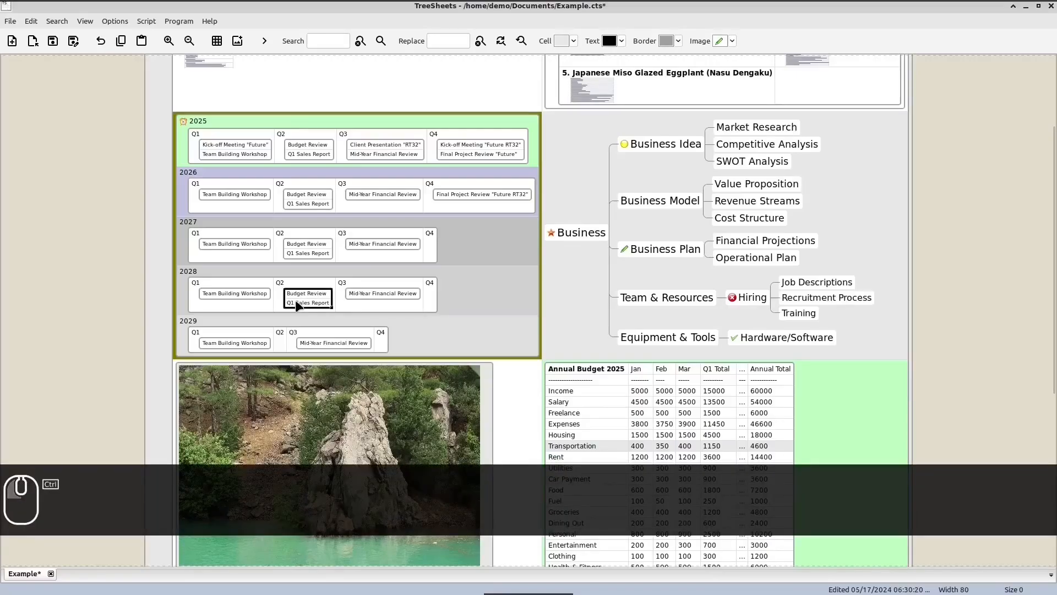
{"action": "key", "text": "ctrl+c"}
{"action": "left_click", "coordinate": [281, 343]}
{"action": "key", "text": "ctrl+v"}
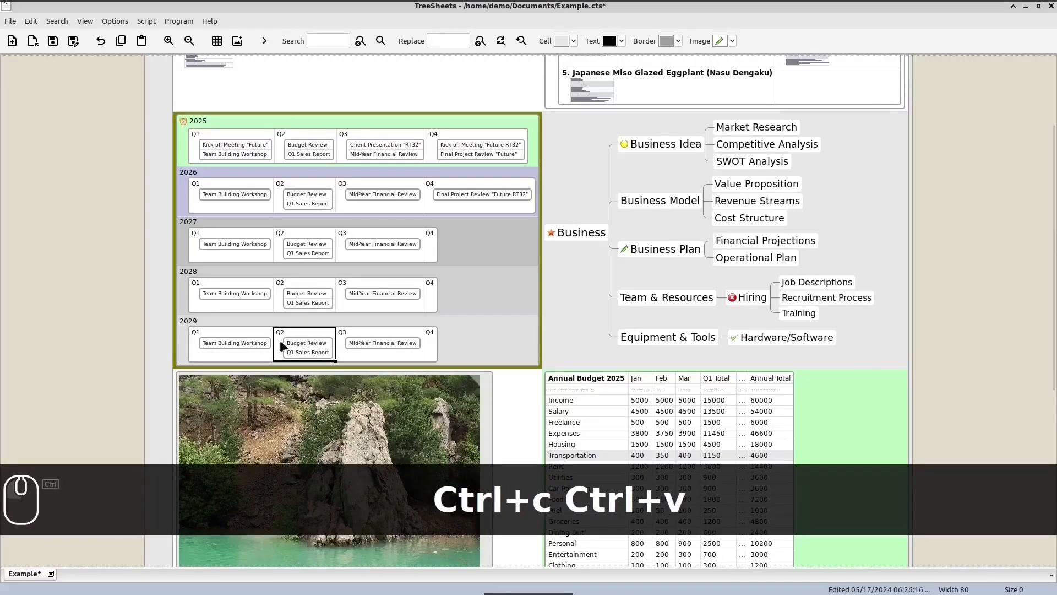
Add an "Executive Summary" entry at the end of the Business Plan branch and move it above Operational Plan.
{"action": "type", "text": "Exe"}
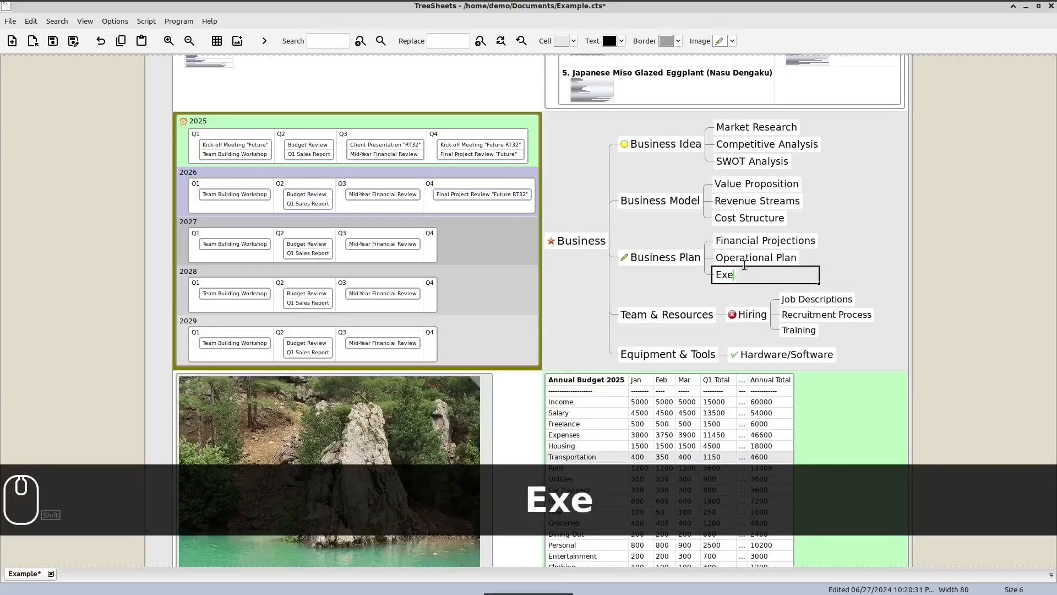
{"action": "type", "text": "cutive Summary"}
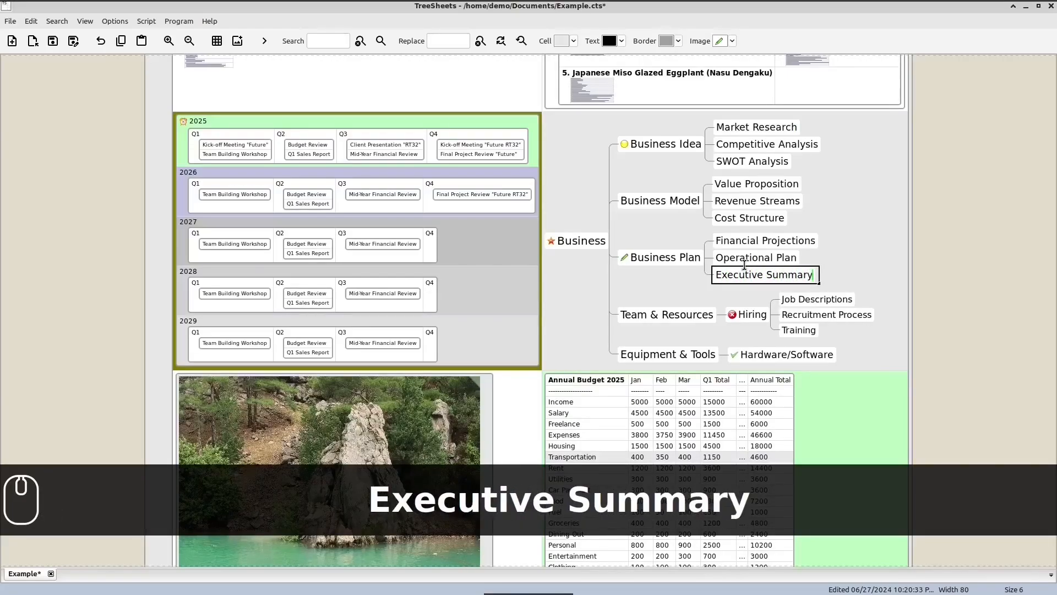
{"action": "key", "text": "Return"}
{"action": "key", "text": "Up"}
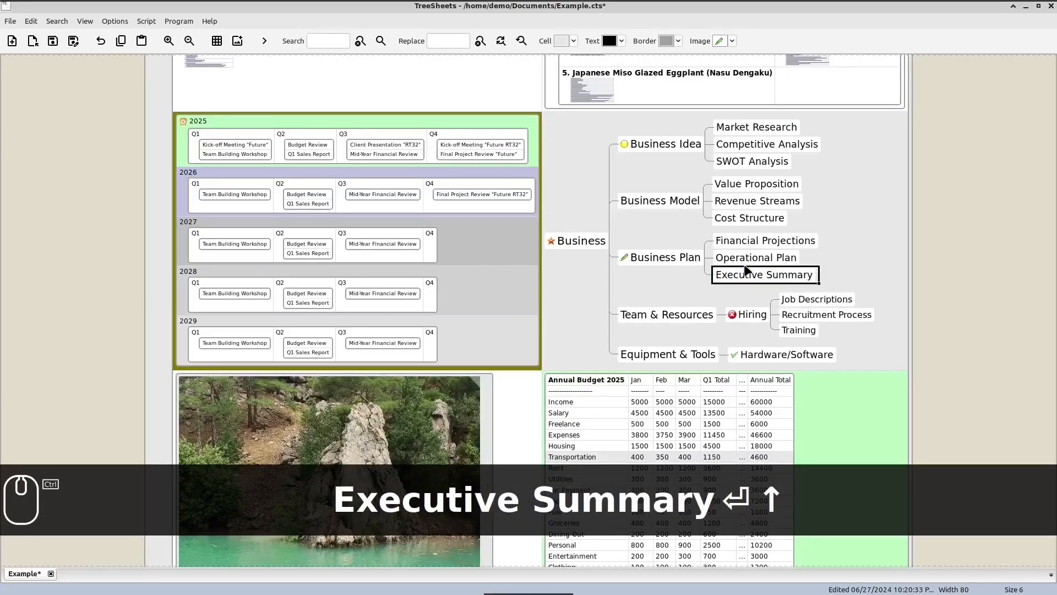
{"action": "key", "text": "ctrl+Up"}
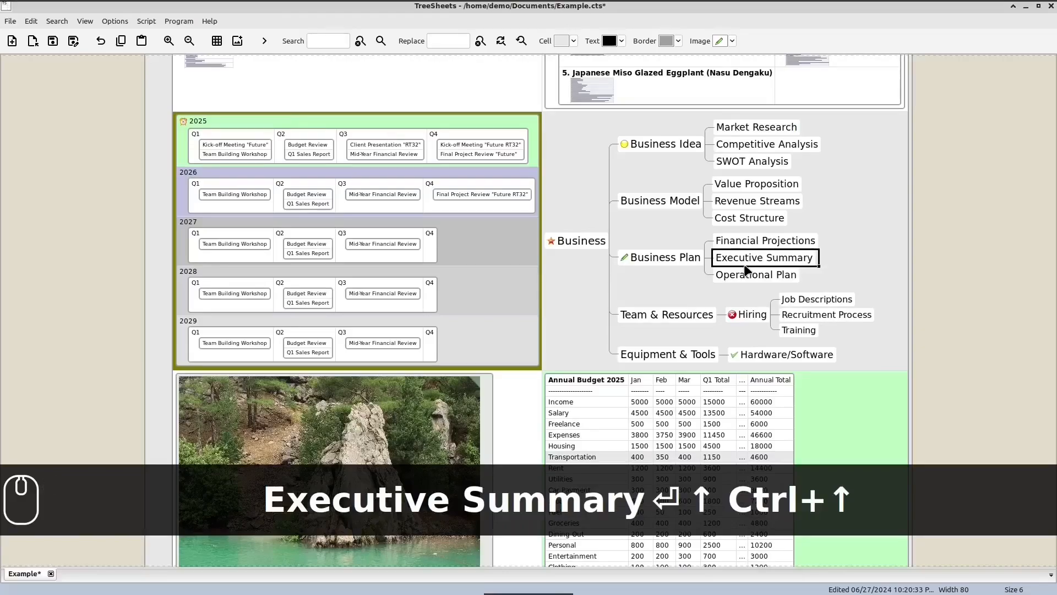
Move the whole Transportation row of the Annual Budget 2025 table down four rows, below Food.
{"action": "scroll", "coordinate": [744, 265], "scroll_direction": "down", "scroll_amount": 5}
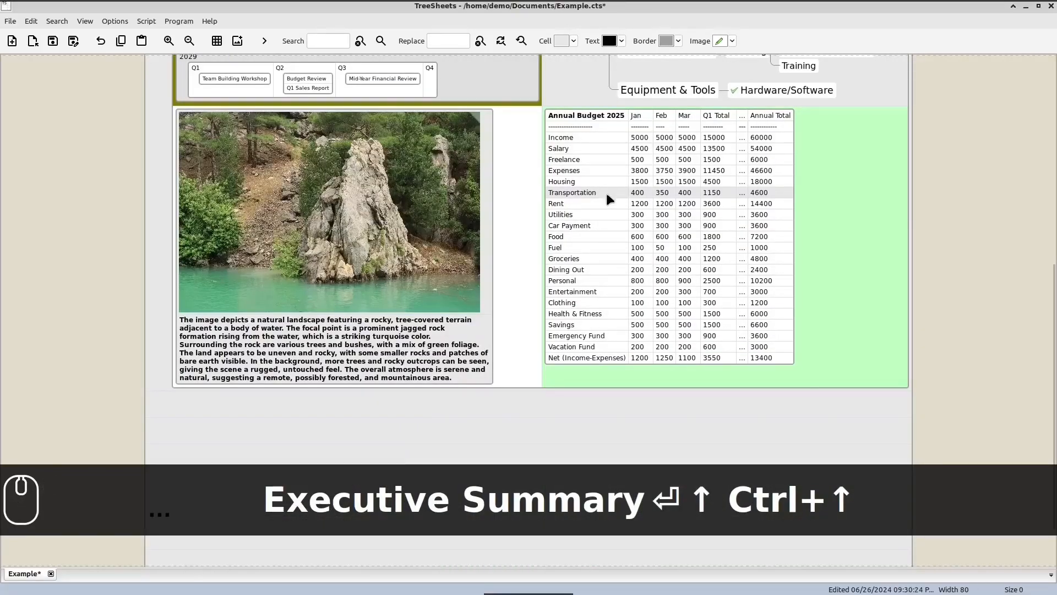
{"action": "left_click_drag", "start_coordinate": [607, 193], "coordinate": [788, 196]}
{"action": "key", "text": "ctrl+Down"}
{"action": "key", "text": "ctrl+Down"}
{"action": "key", "text": "ctrl+Down"}
{"action": "key", "text": "ctrl+Down"}
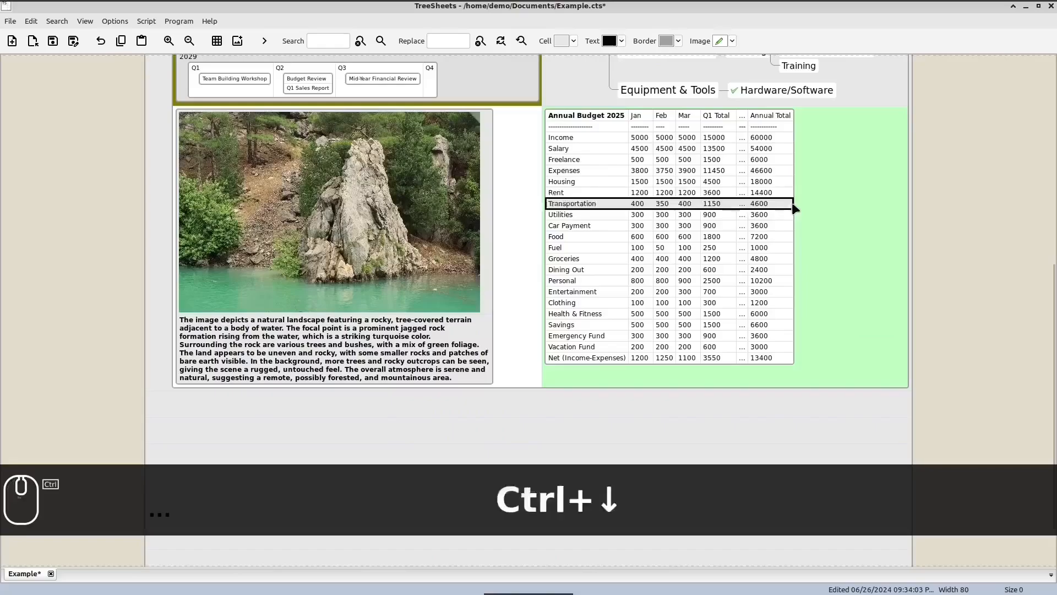
Insert the image stones.jpg from Pictures into a new column beside the landscape photo.
{"action": "left_click", "coordinate": [493, 223]}
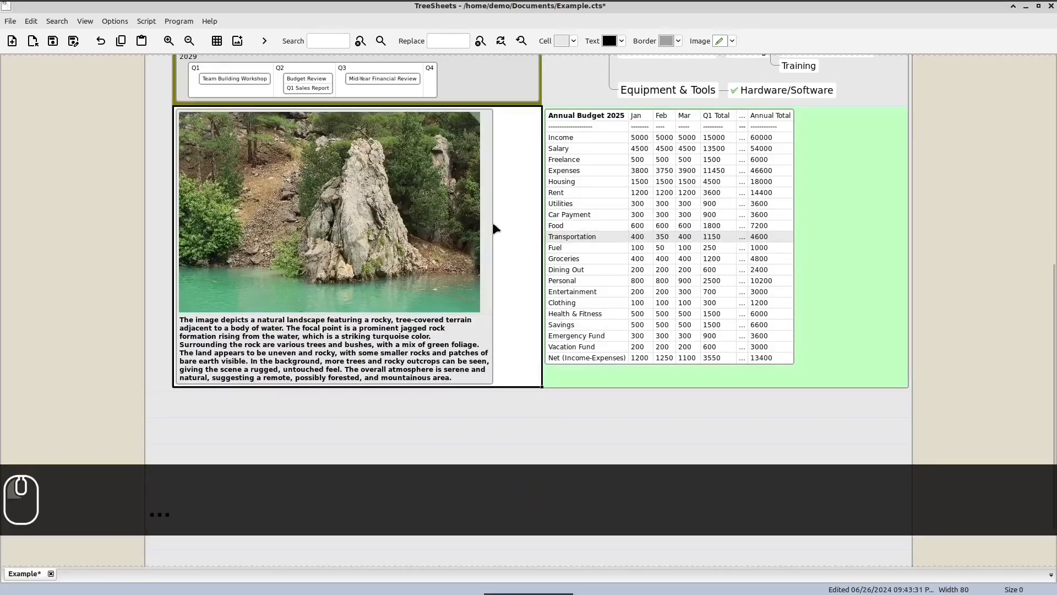
{"action": "left_click", "coordinate": [494, 227]}
{"action": "right_click", "coordinate": [495, 226]}
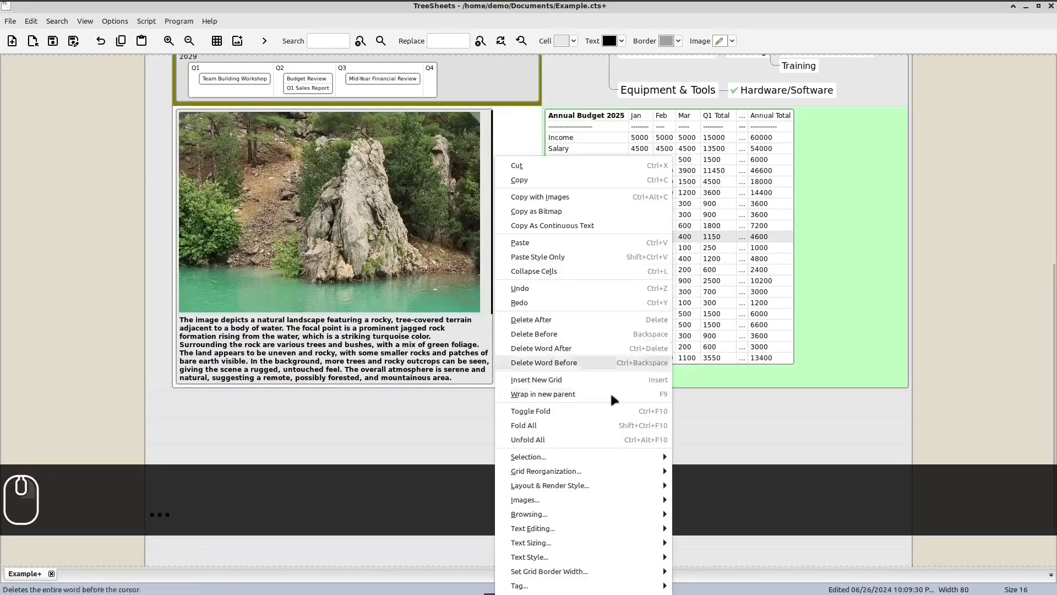
{"action": "mouse_move", "coordinate": [633, 499]}
{"action": "left_click", "coordinate": [710, 468]}
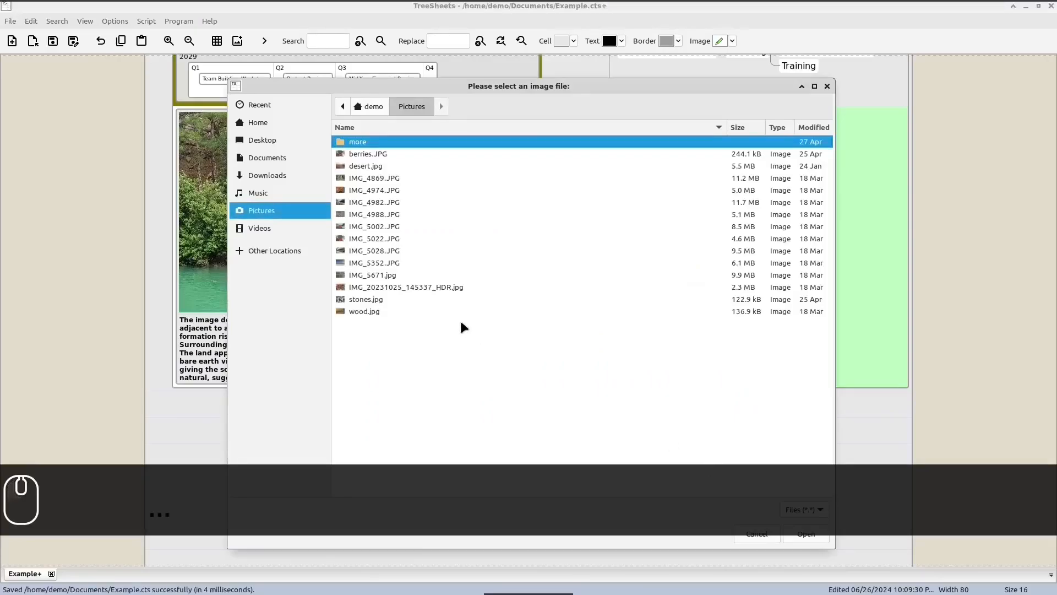
{"action": "left_click", "coordinate": [372, 303]}
{"action": "double_click", "coordinate": [372, 302]}
Wrap the stones image in a new parent cell labelled "Stones".
{"action": "key", "text": "F9"}
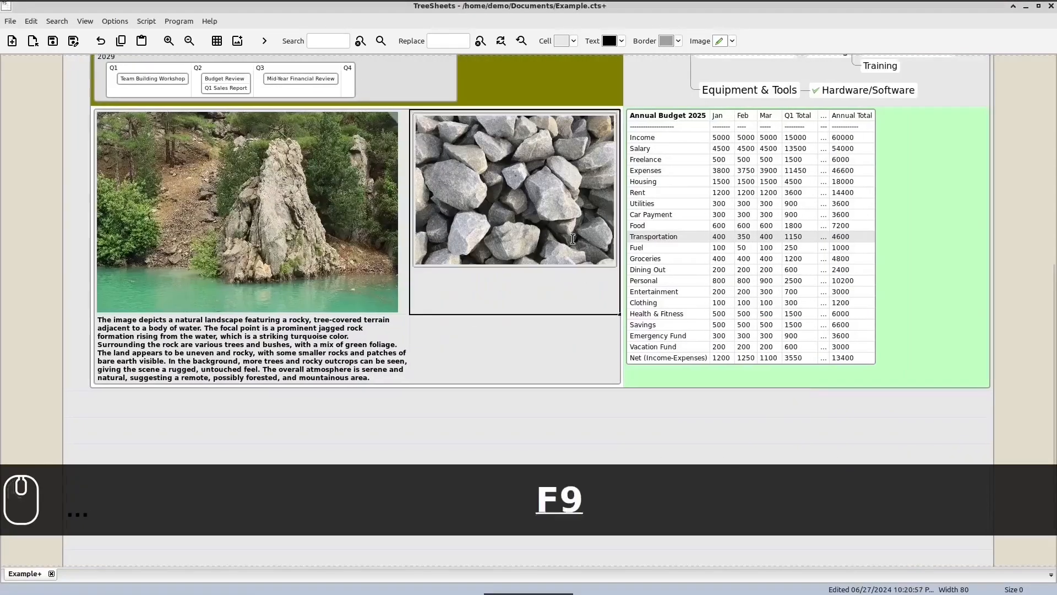
{"action": "type", "text": "Stones"}
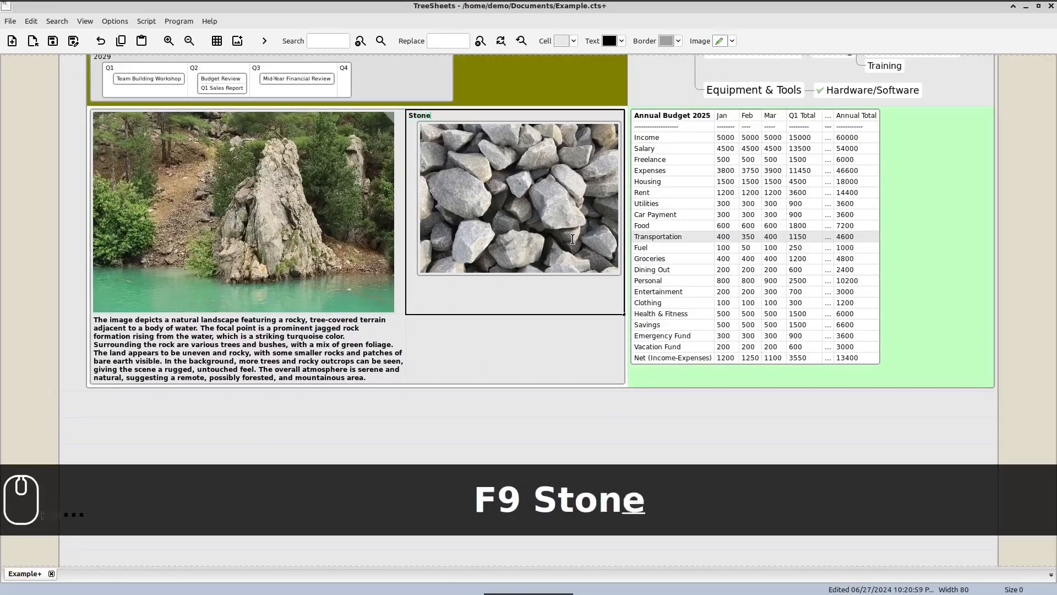
{"action": "key", "text": "Return"}
Add the pencil icon and the text "Notes:" to the empty cell beneath the stones image.
{"action": "left_click", "coordinate": [528, 358]}
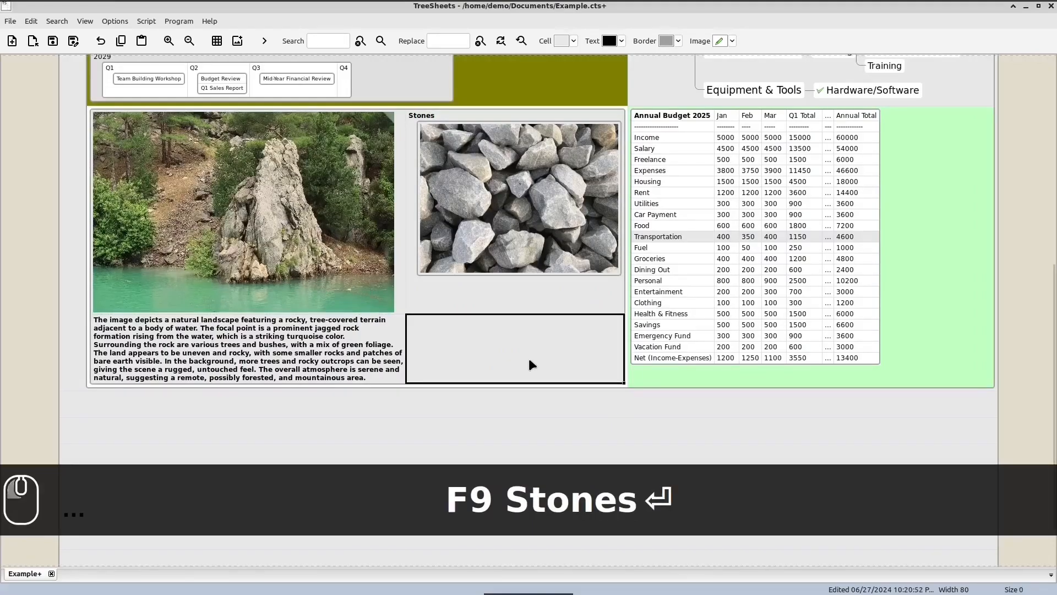
{"action": "left_click", "coordinate": [733, 40]}
{"action": "left_click", "coordinate": [719, 66]}
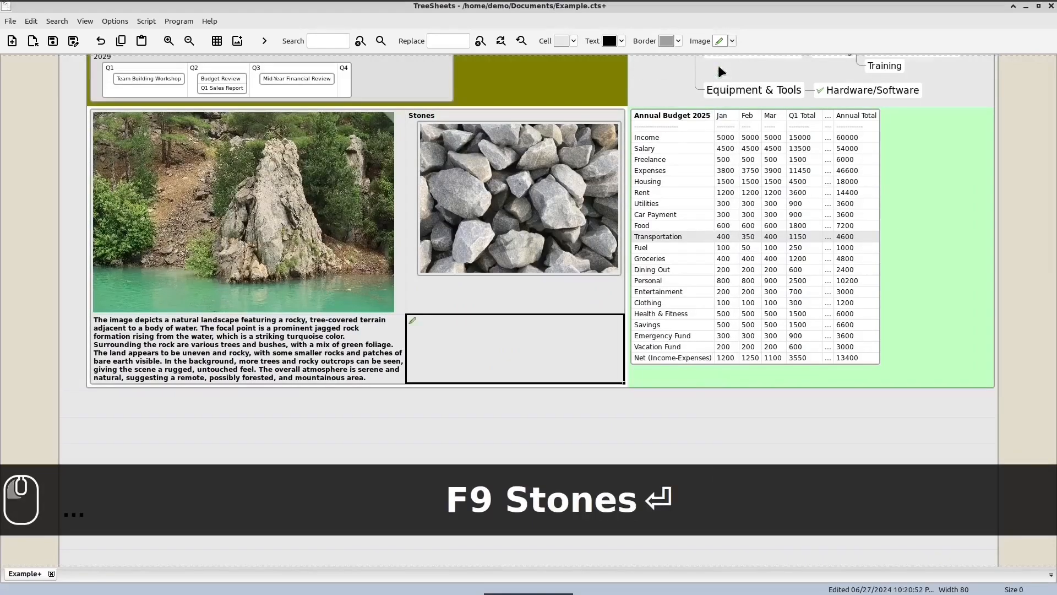
{"action": "type", "text": "Notes:"}
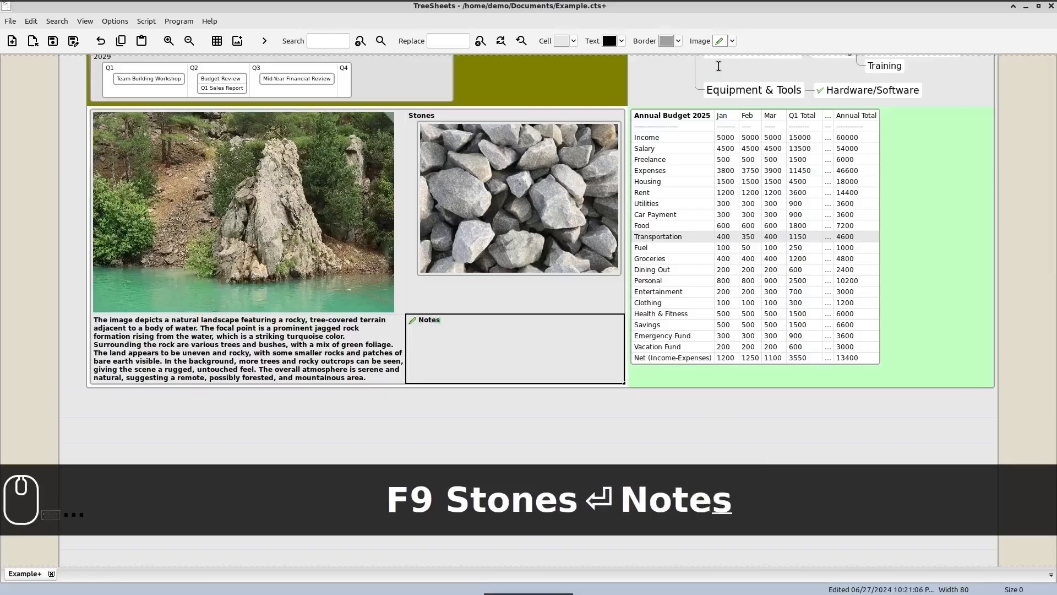
{"action": "key", "text": "Return"}
Examine the nested contents of the Website Redesign Project task list and the Classic Spaghetti Carbonara recipe.
{"action": "scroll", "coordinate": [718, 66], "scroll_direction": "up", "scroll_amount": 2}
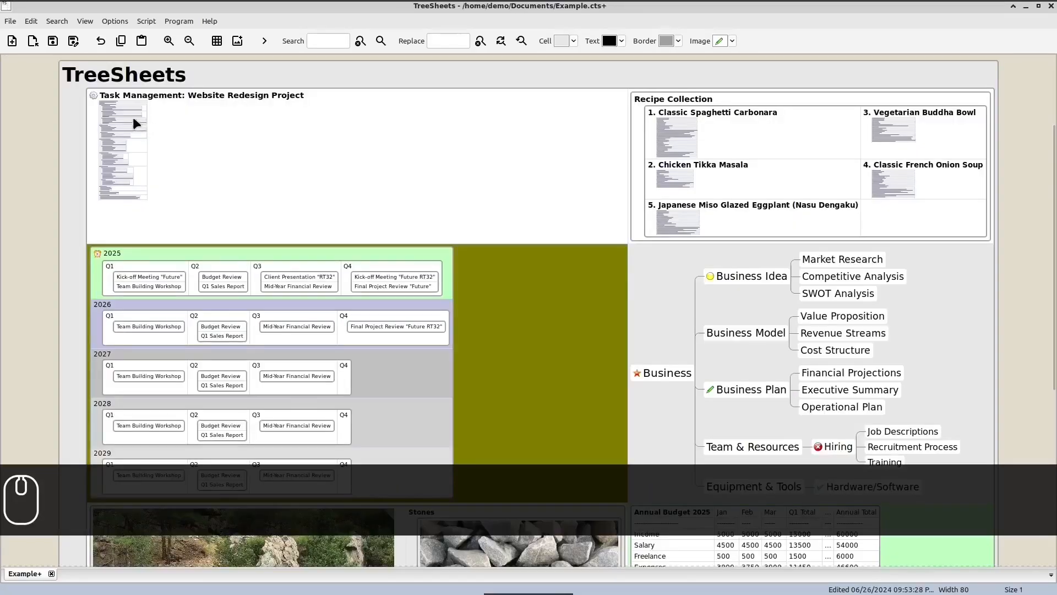
{"action": "scroll", "coordinate": [135, 122], "scroll_direction": "up", "scroll_amount": 1}
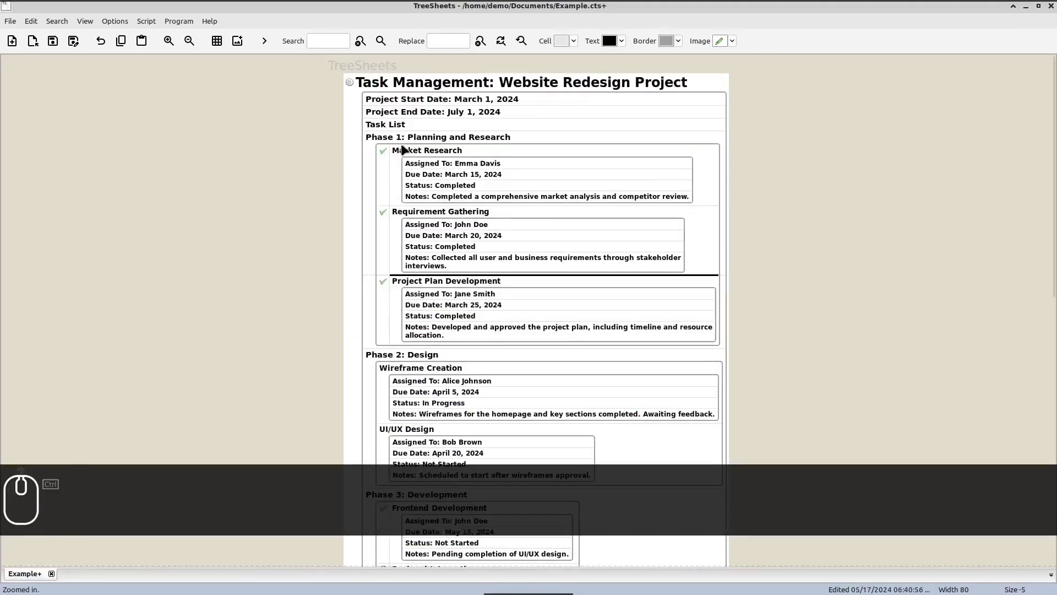
{"action": "scroll", "coordinate": [737, 127], "scroll_direction": "down", "scroll_amount": 1}
{"action": "left_click", "coordinate": [737, 127]}
{"action": "scroll", "coordinate": [679, 127], "scroll_direction": "up", "scroll_amount": 2}
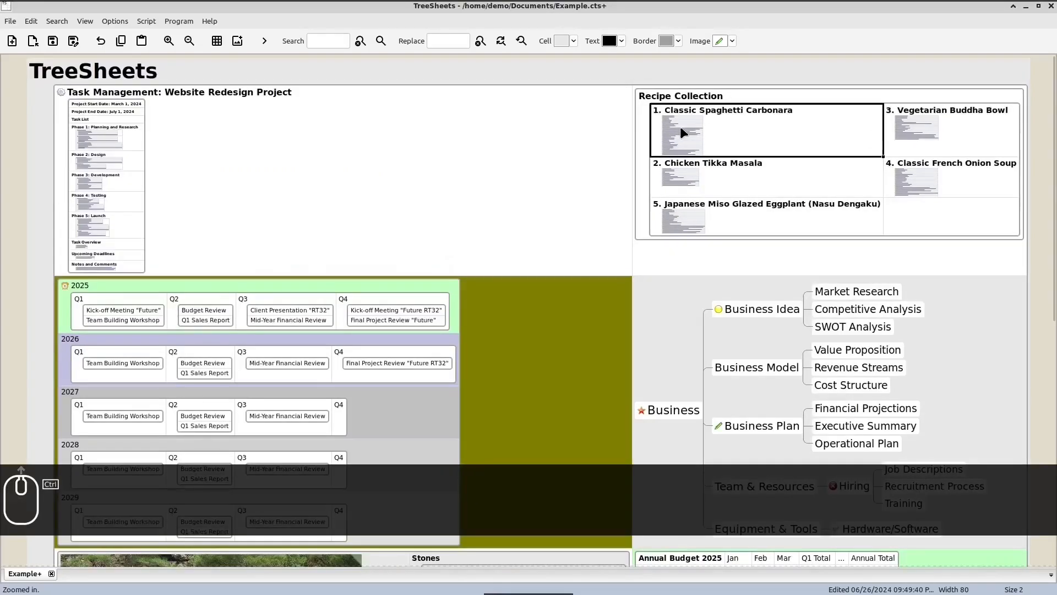
{"action": "scroll", "coordinate": [336, 235], "scroll_direction": "up", "scroll_amount": 2}
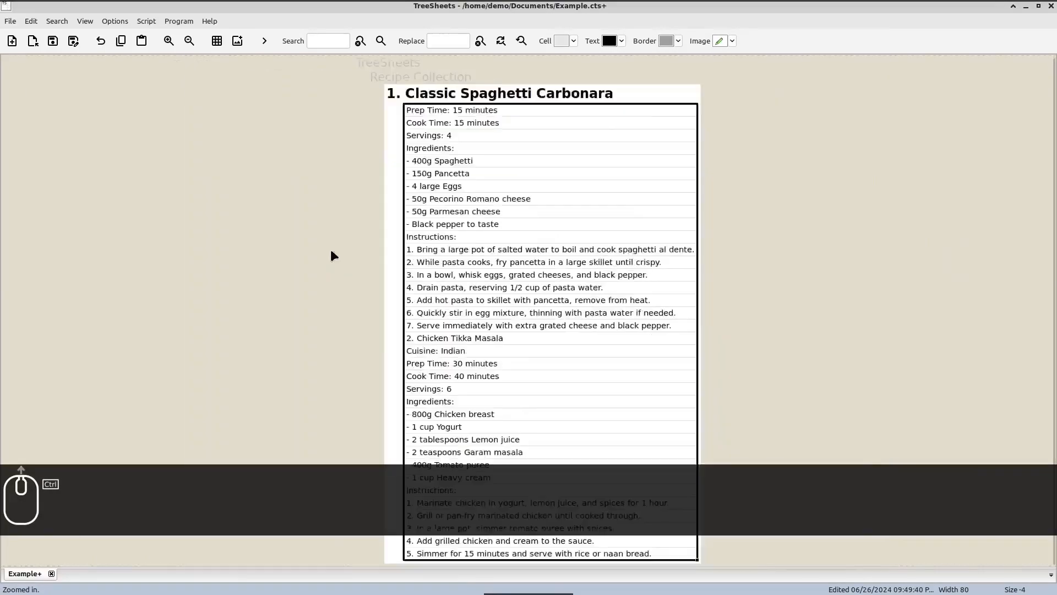
{"action": "scroll", "coordinate": [497, 141], "scroll_direction": "down", "scroll_amount": 2}
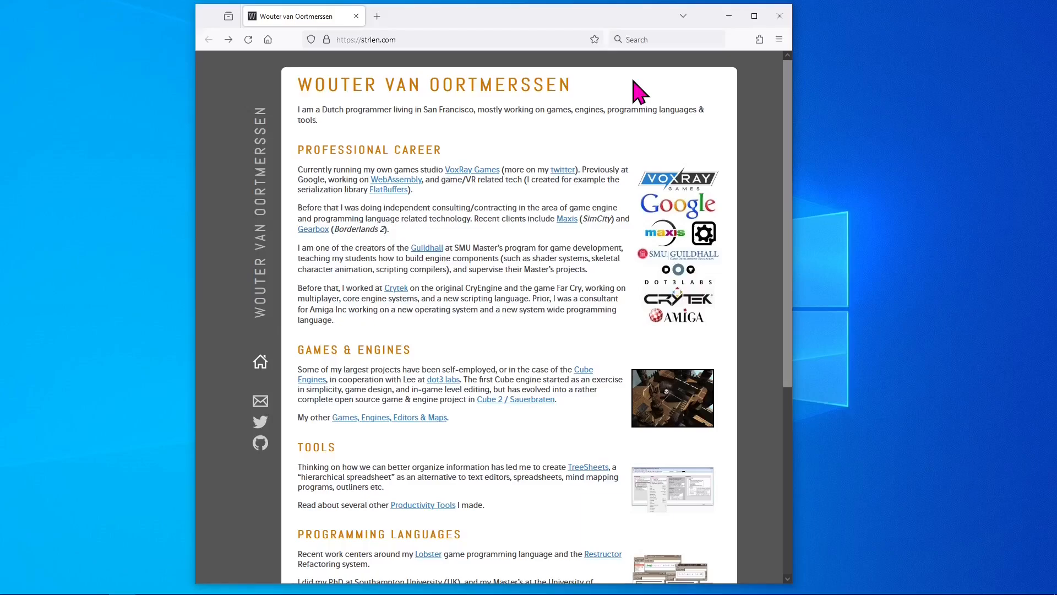
In the web browser, go from strlen.com through the TreeSheets page to its GitHub releases and download windows_treesheets_setup.exe.
{"action": "left_click", "coordinate": [553, 40]}
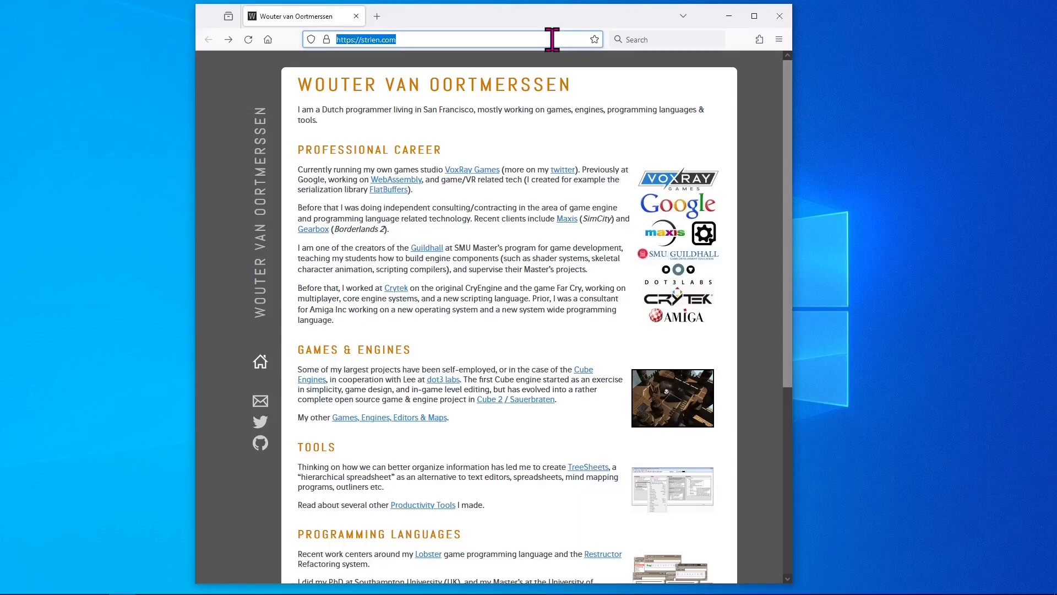
{"action": "left_click", "coordinate": [602, 468]}
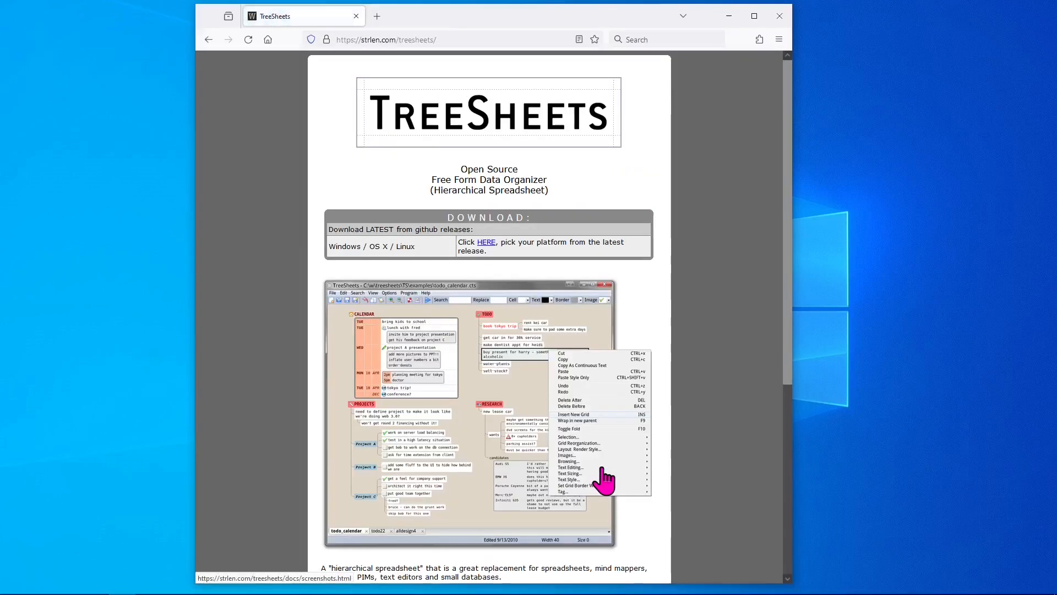
{"action": "left_click", "coordinate": [488, 246]}
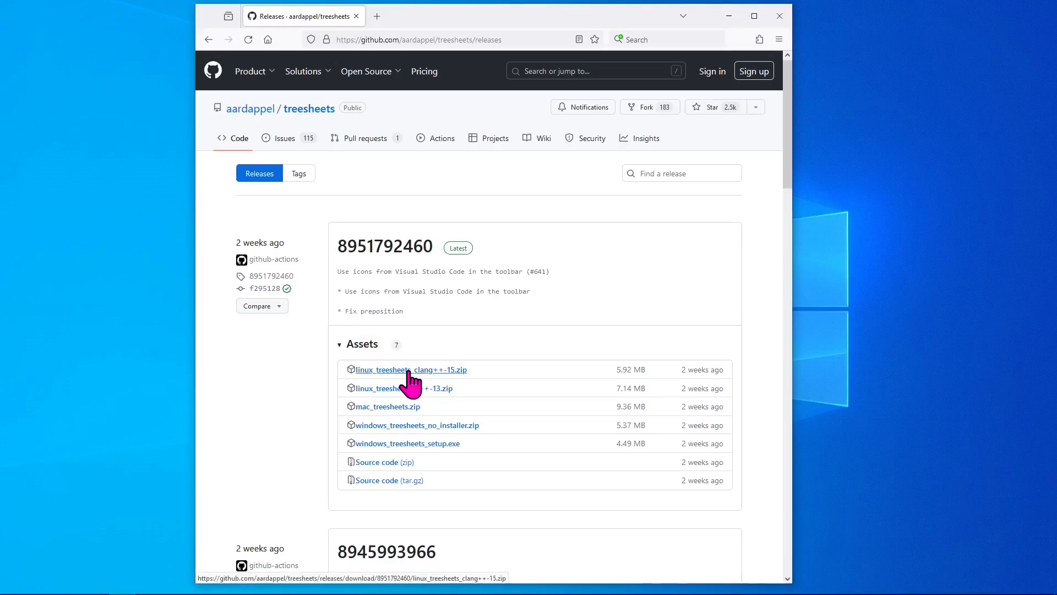
{"action": "left_click", "coordinate": [438, 444]}
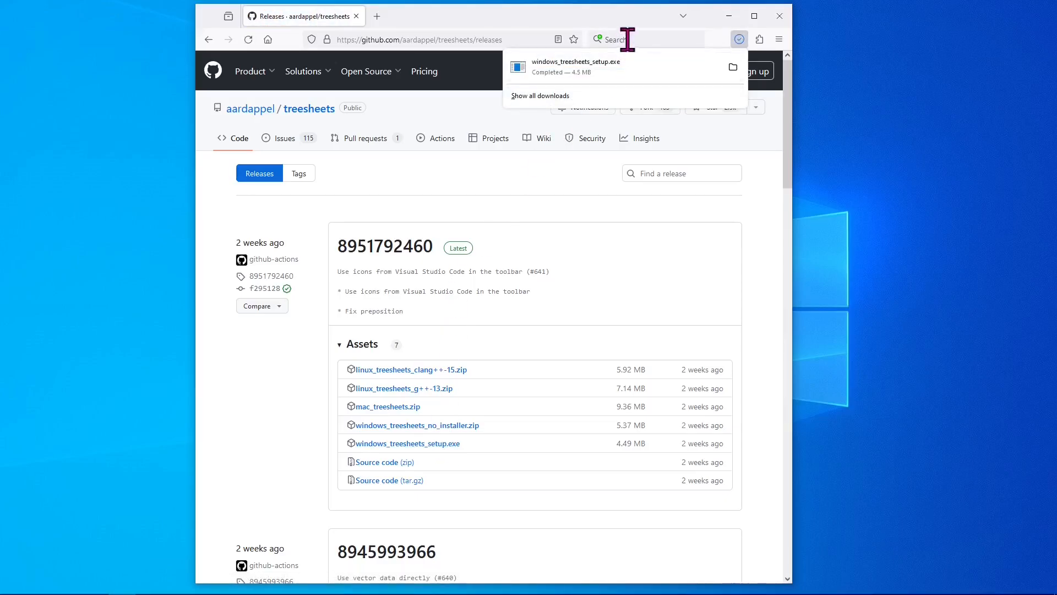
Launch the downloaded windows_treesheets_setup.exe and allow it to run despite the Microsoft Defender SmartScreen block.
{"action": "left_click", "coordinate": [588, 73]}
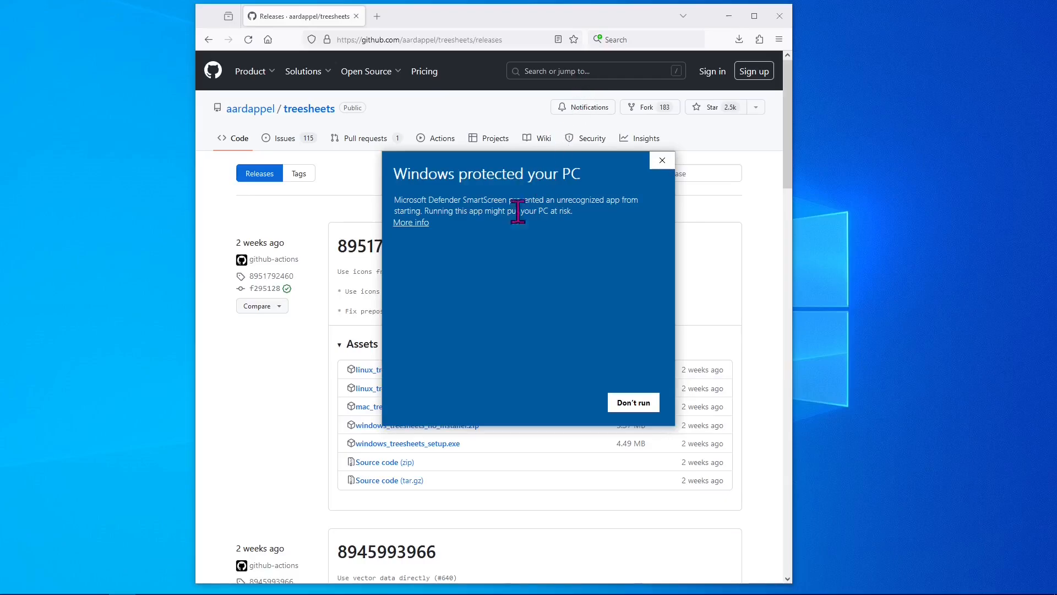
{"action": "left_click", "coordinate": [414, 222]}
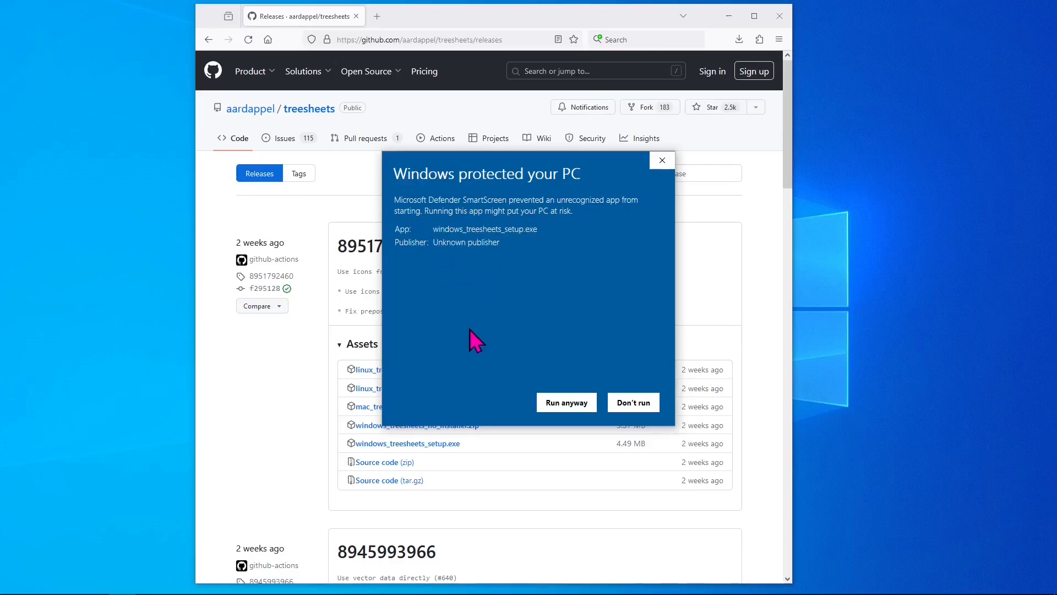
{"action": "left_click", "coordinate": [556, 403]}
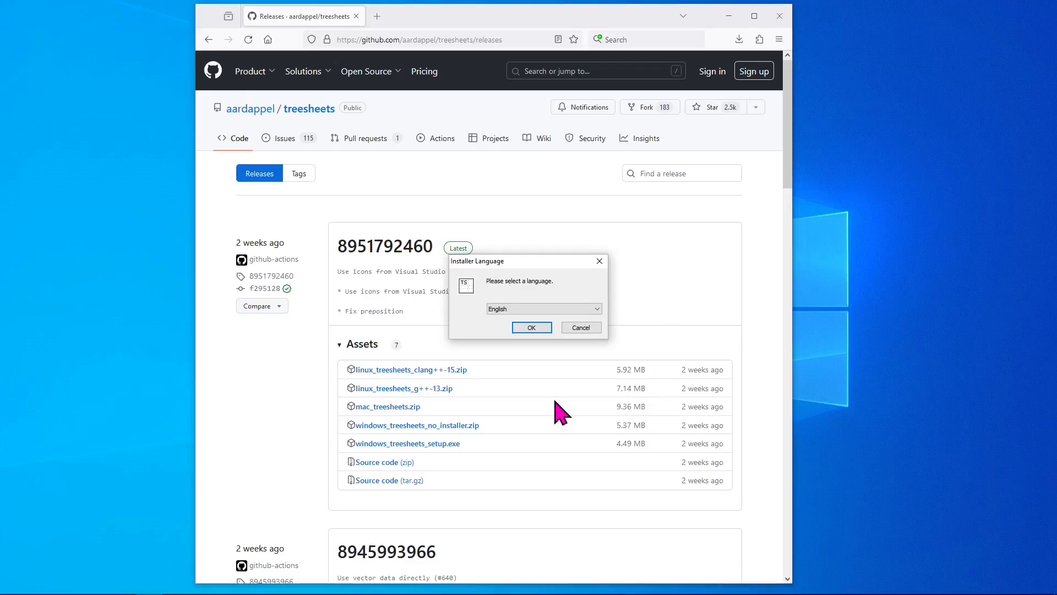
Install TreeSheets with English as the installer language and the default components, finishing with Run TreeSheets enabled.
{"action": "left_click", "coordinate": [526, 326]}
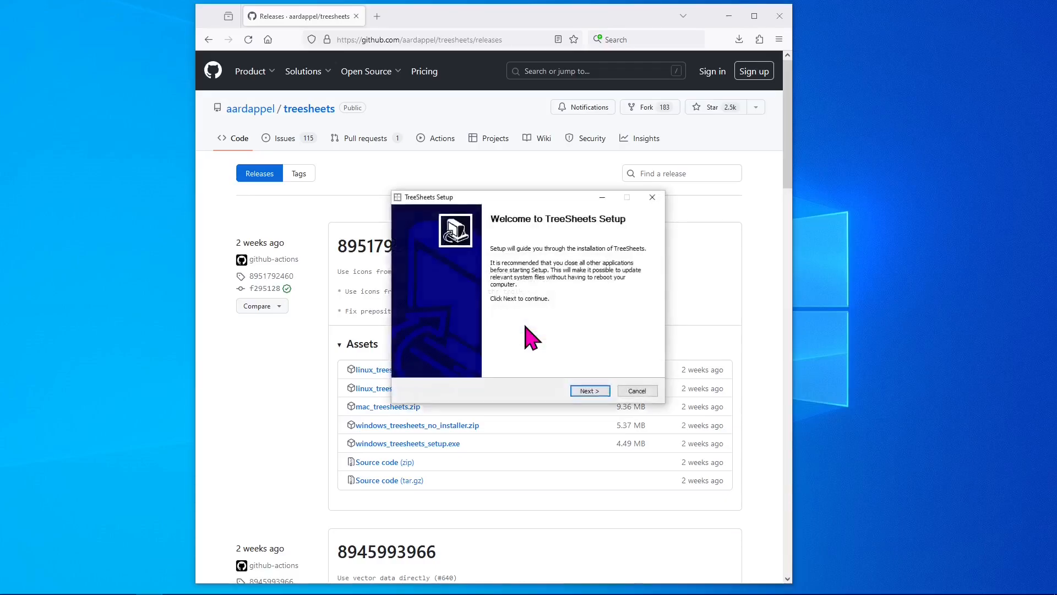
{"action": "left_click", "coordinate": [581, 390]}
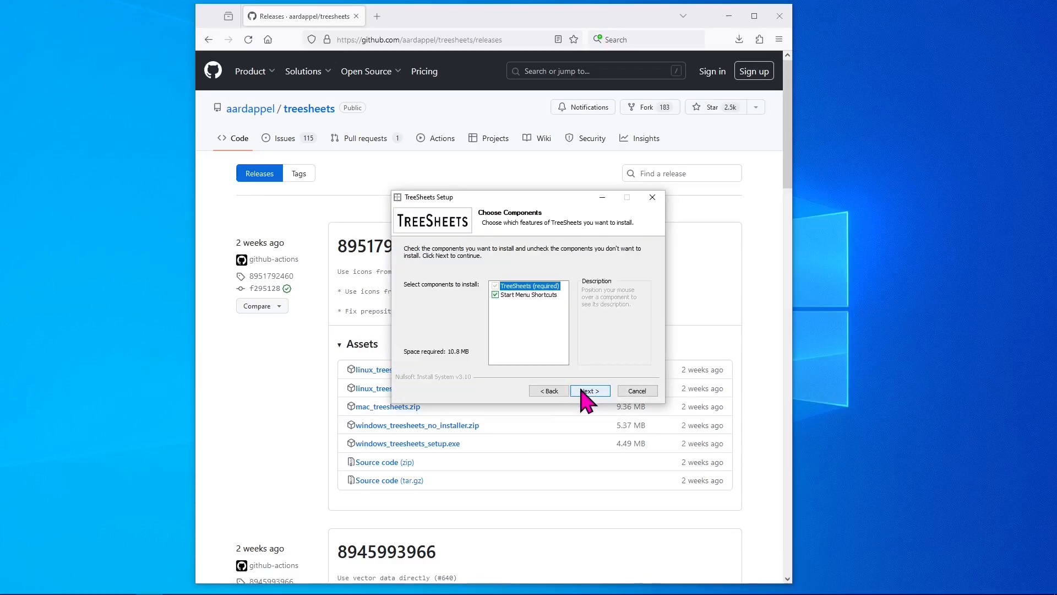
{"action": "left_click", "coordinate": [581, 390]}
{"action": "left_click", "coordinate": [581, 390]}
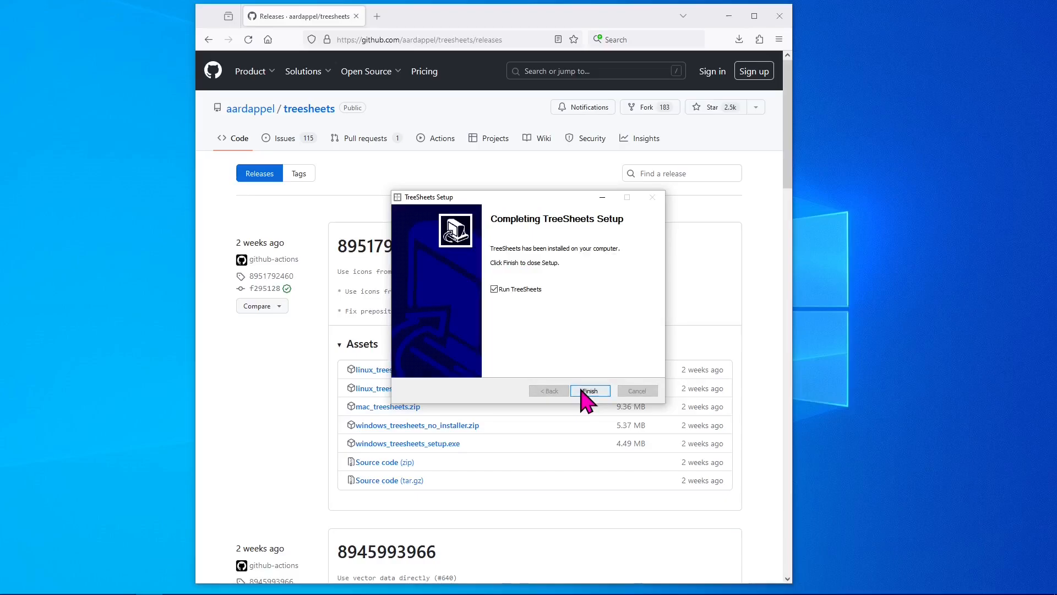
{"action": "left_click", "coordinate": [582, 390]}
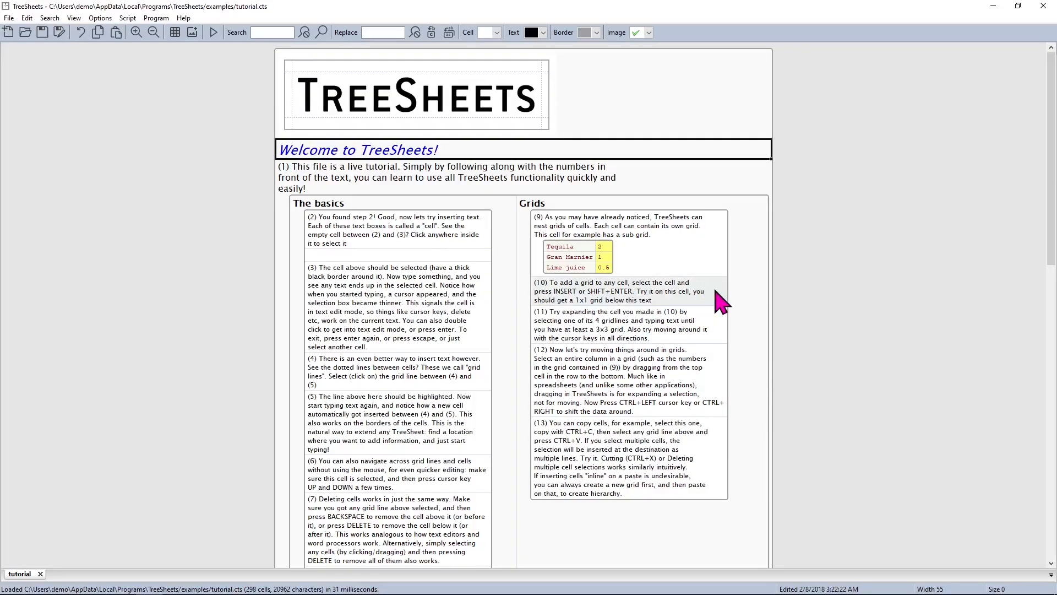
In tutorial cell (10), delete the text between "sele" and "should get a 1x1 grid" and insert a new grid into the cell.
{"action": "left_click", "coordinate": [716, 298]}
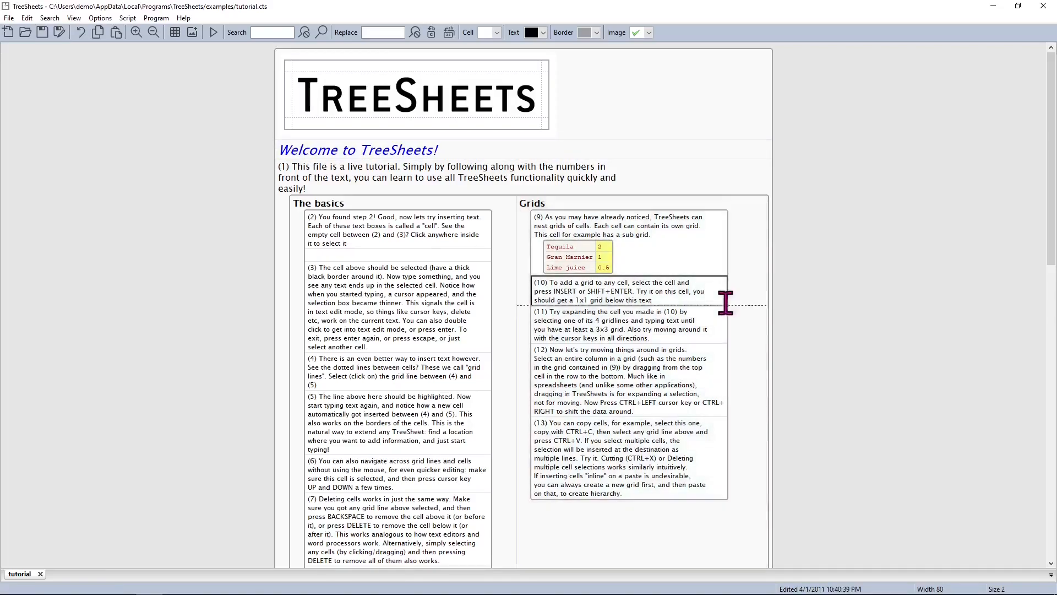
{"action": "left_click_drag", "start_coordinate": [707, 292], "coordinate": [646, 285]}
{"action": "key", "text": "BackSpace"}
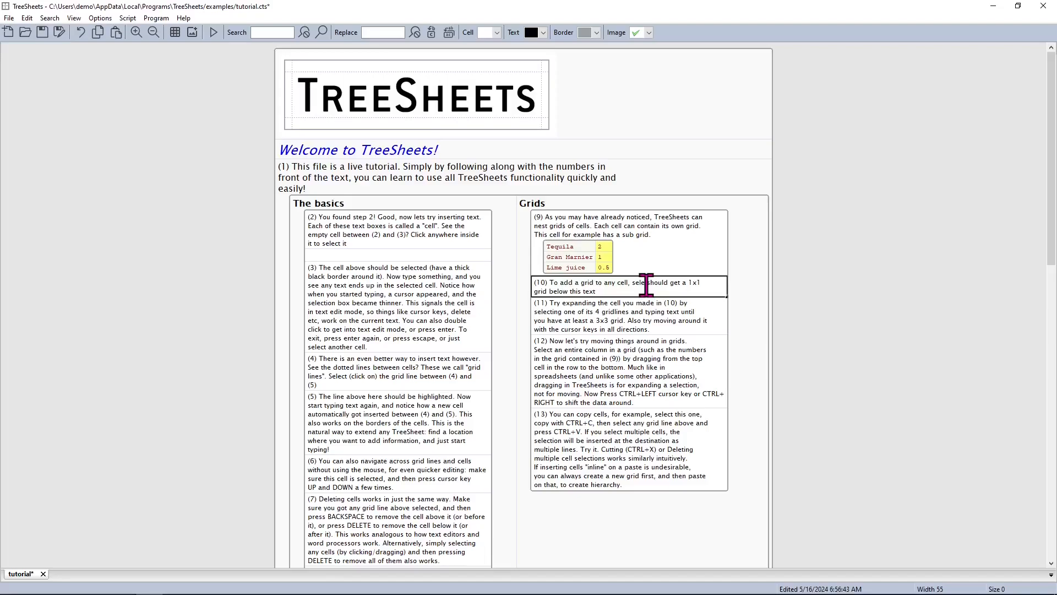
{"action": "key", "text": "Insert"}
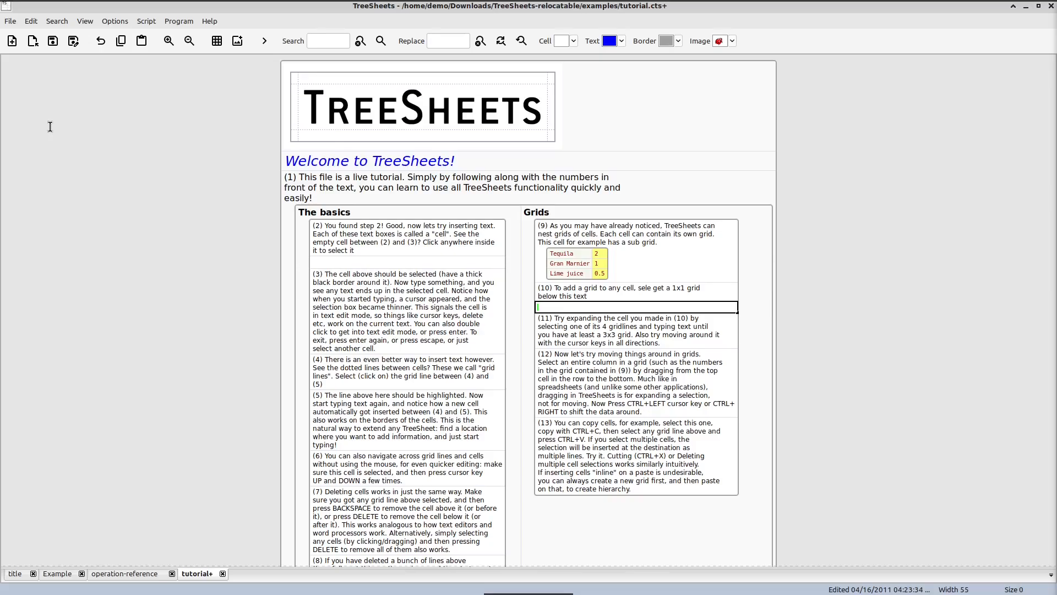
Create a new sheet with a starting grid size of 10 and toggle the scaled presentation view.
{"action": "left_click", "coordinate": [12, 47]}
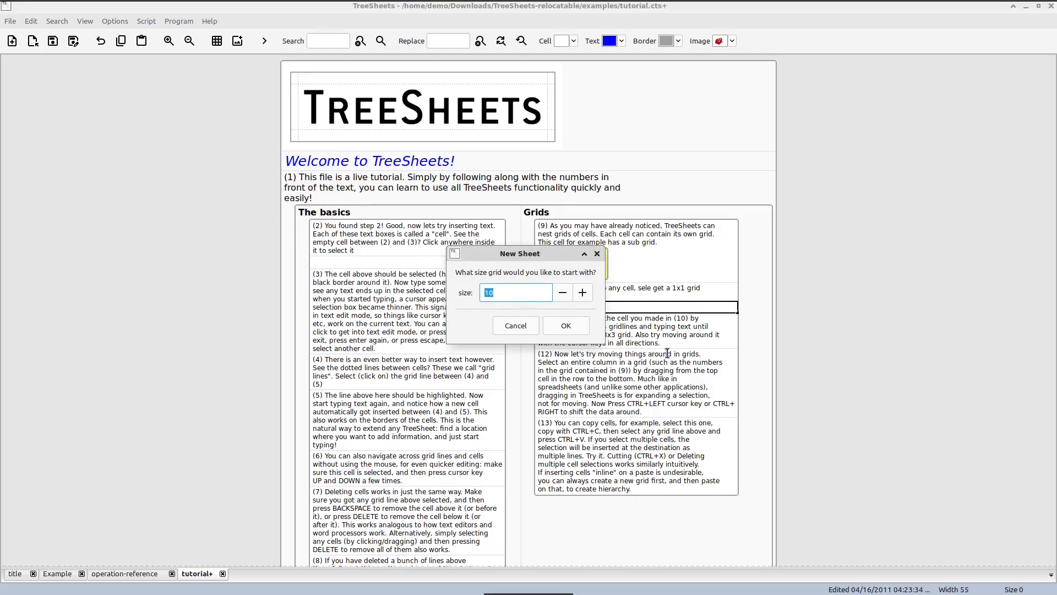
{"action": "left_click", "coordinate": [553, 328]}
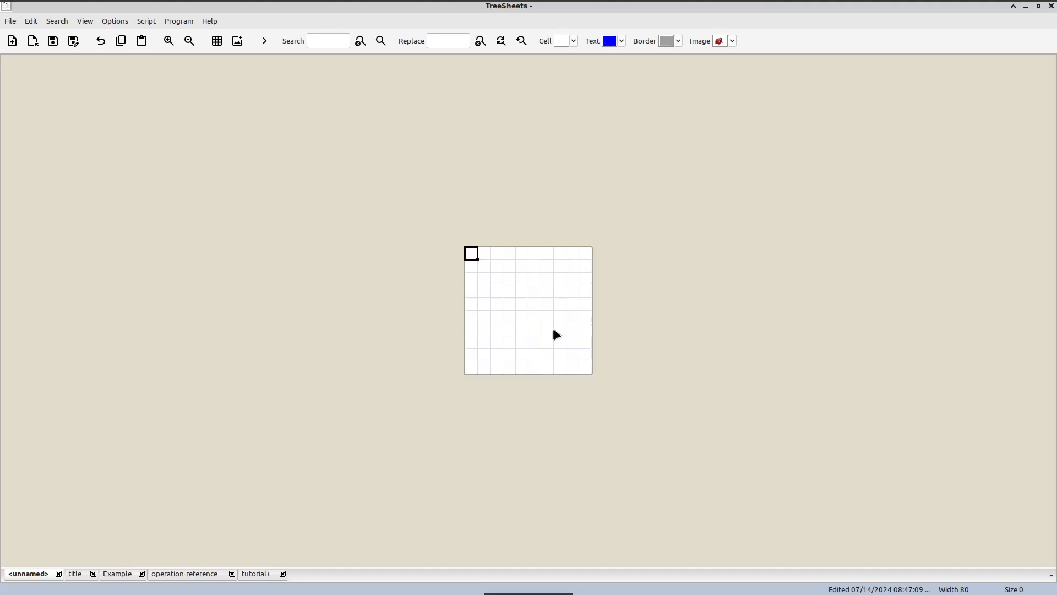
{"action": "key", "text": "F12"}
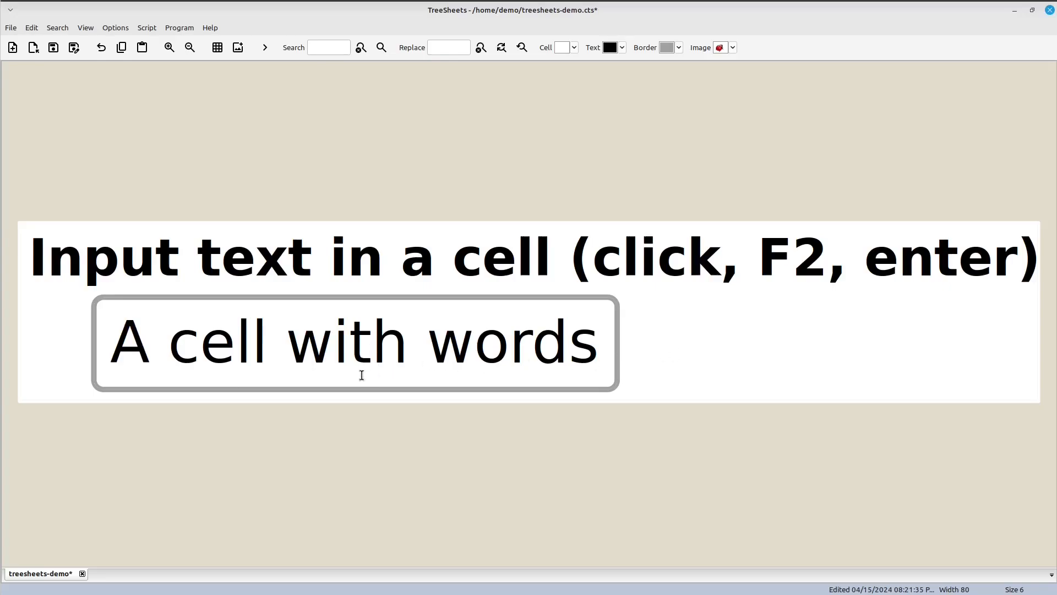
Insert "some" before "words" in the cell "A cell with words".
{"action": "left_click", "coordinate": [151, 337]}
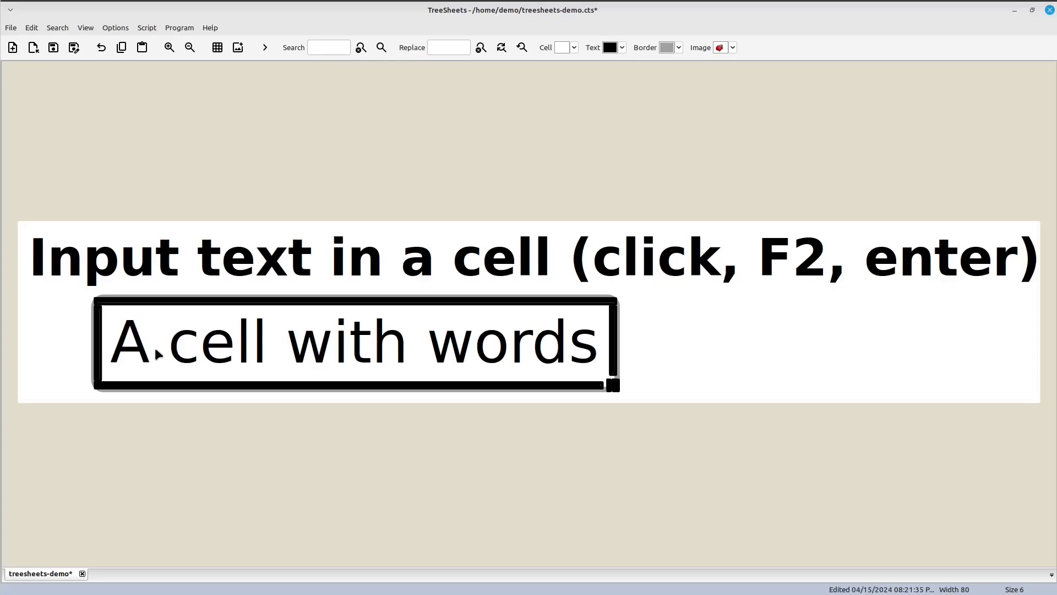
{"action": "left_click", "coordinate": [157, 353]}
{"action": "left_click", "coordinate": [414, 337]}
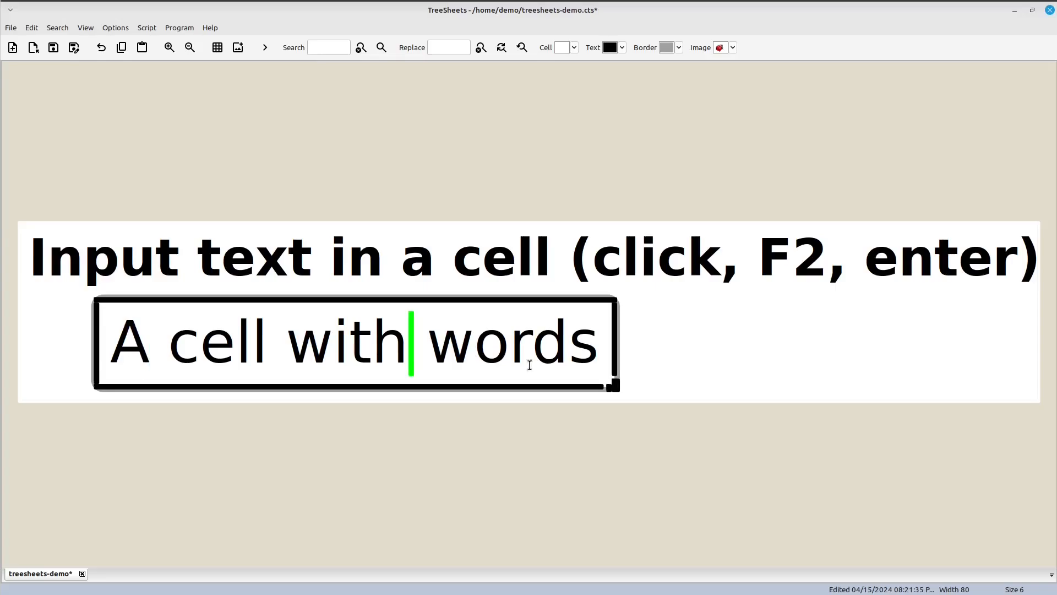
{"action": "type", "text": "some"}
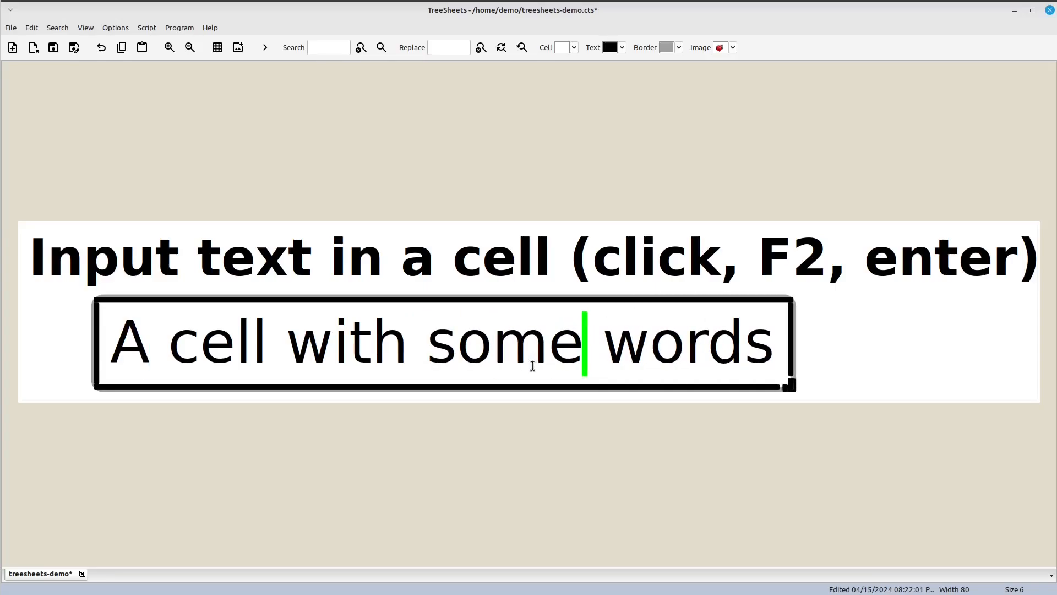
{"action": "key", "text": "Return"}
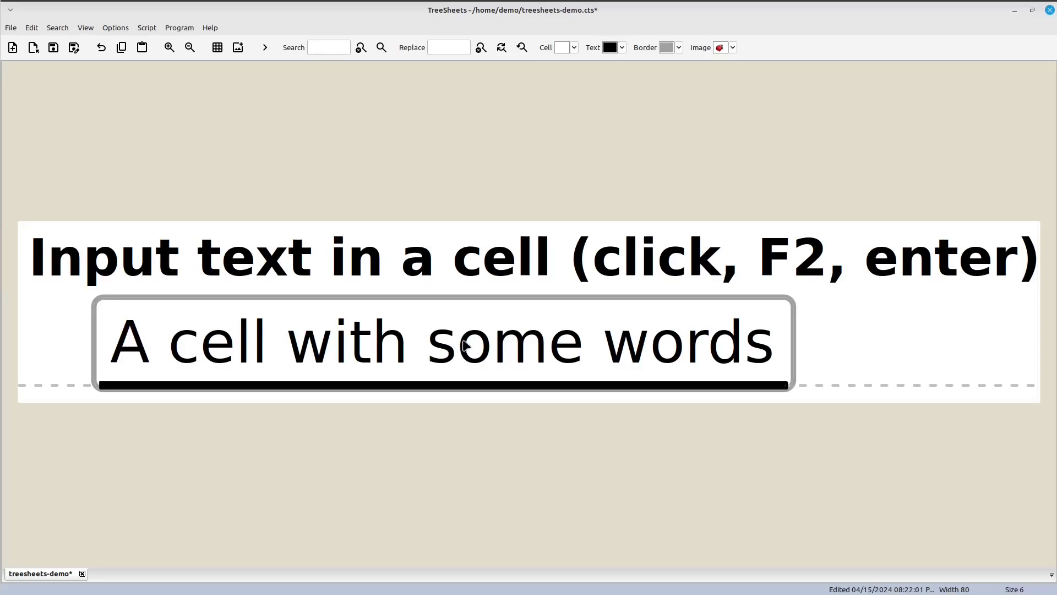
Append "in it" to the end of the cell "A cell with some words".
{"action": "left_click", "coordinate": [454, 322]}
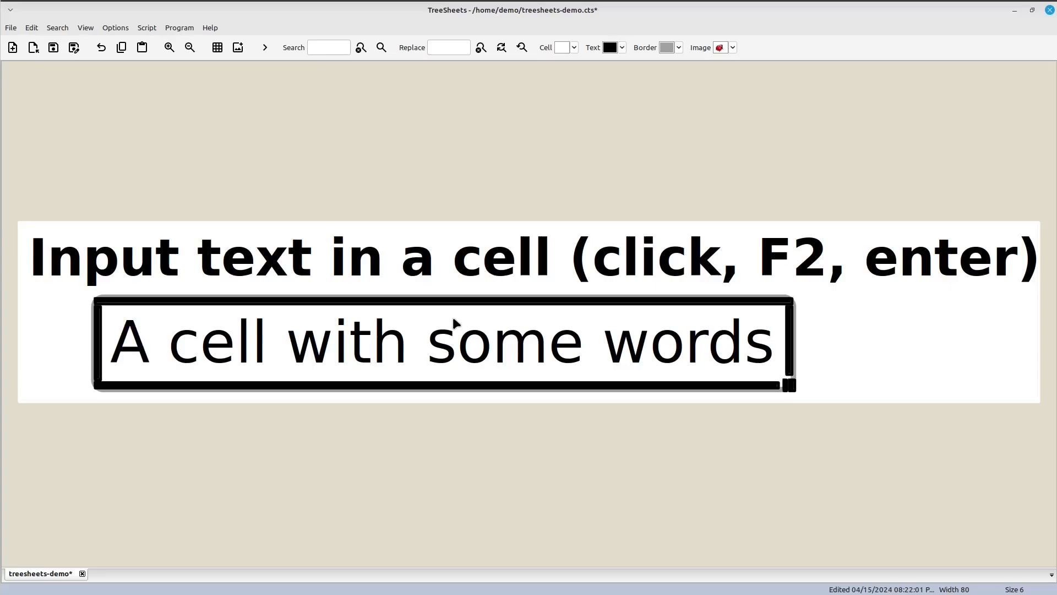
{"action": "key", "text": "F2"}
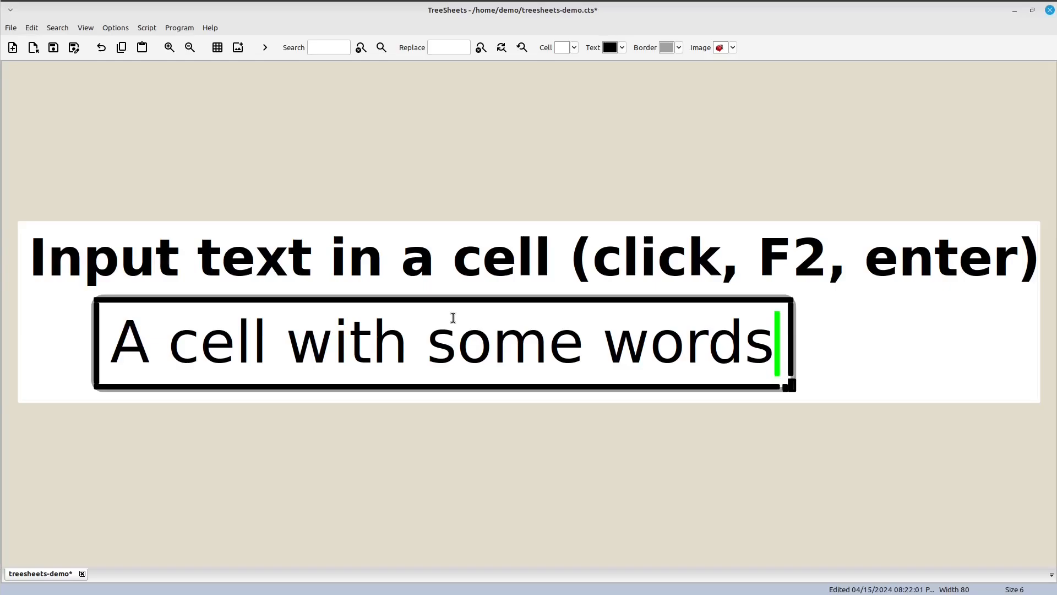
{"action": "type", "text": "in it"}
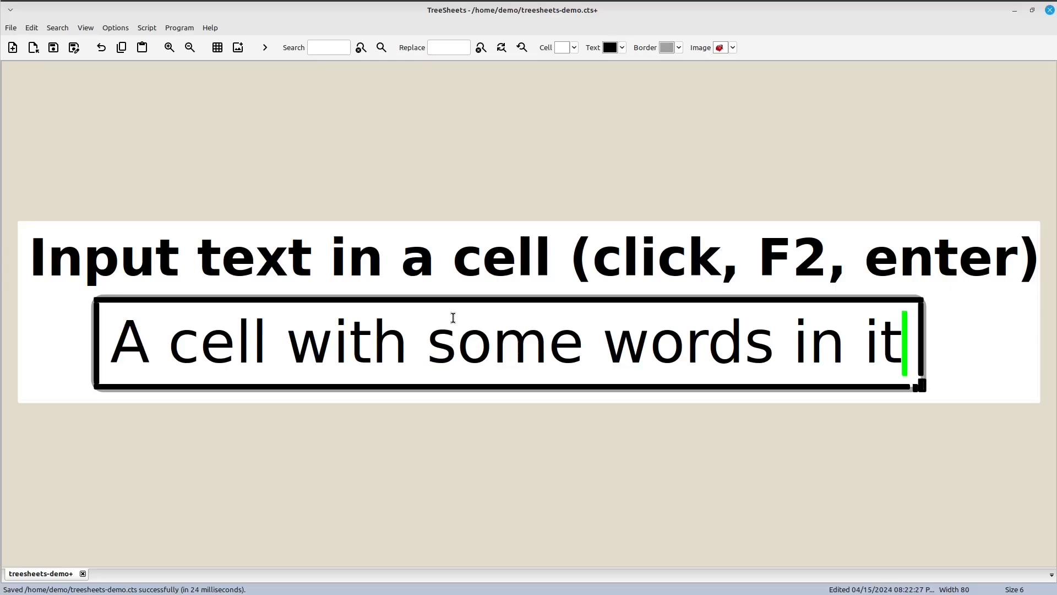
{"action": "key", "text": "Return"}
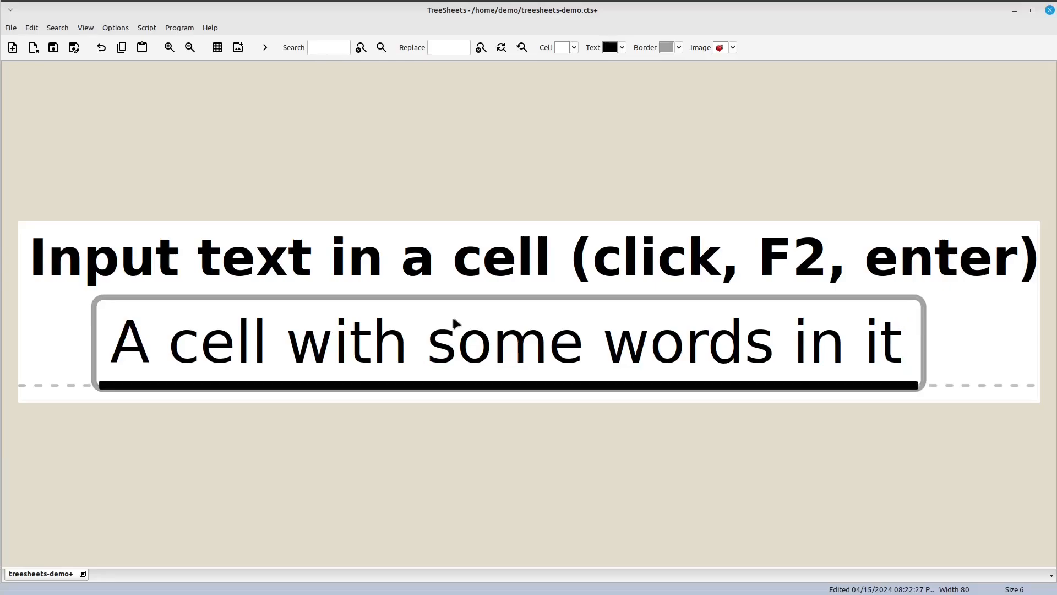
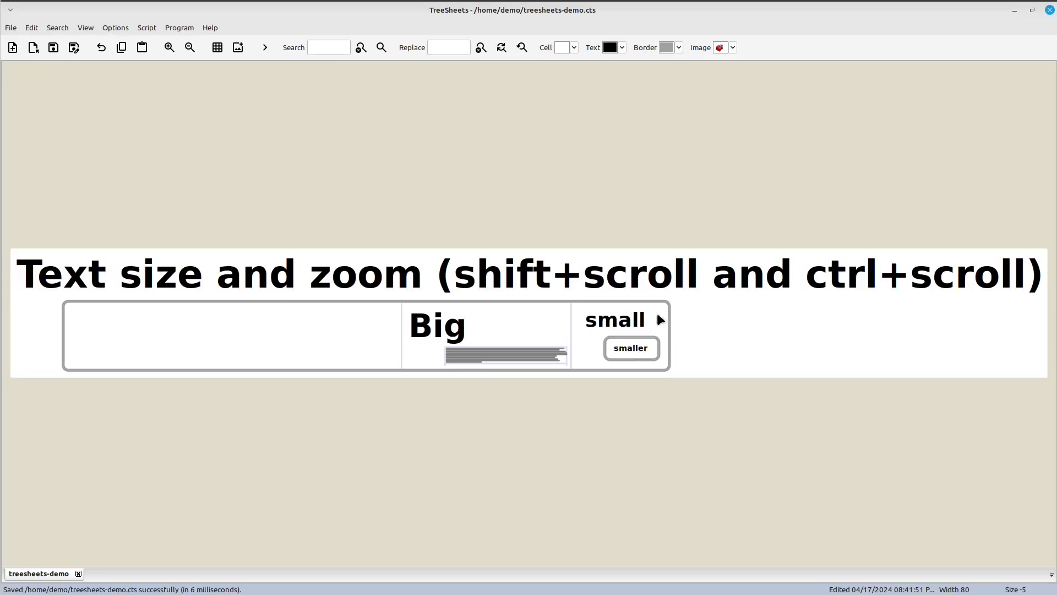
Enlarge the text of the "small" cell and its nested "smaller" cell by four steps, bringing "small" to size -1.
{"action": "left_click", "coordinate": [661, 319]}
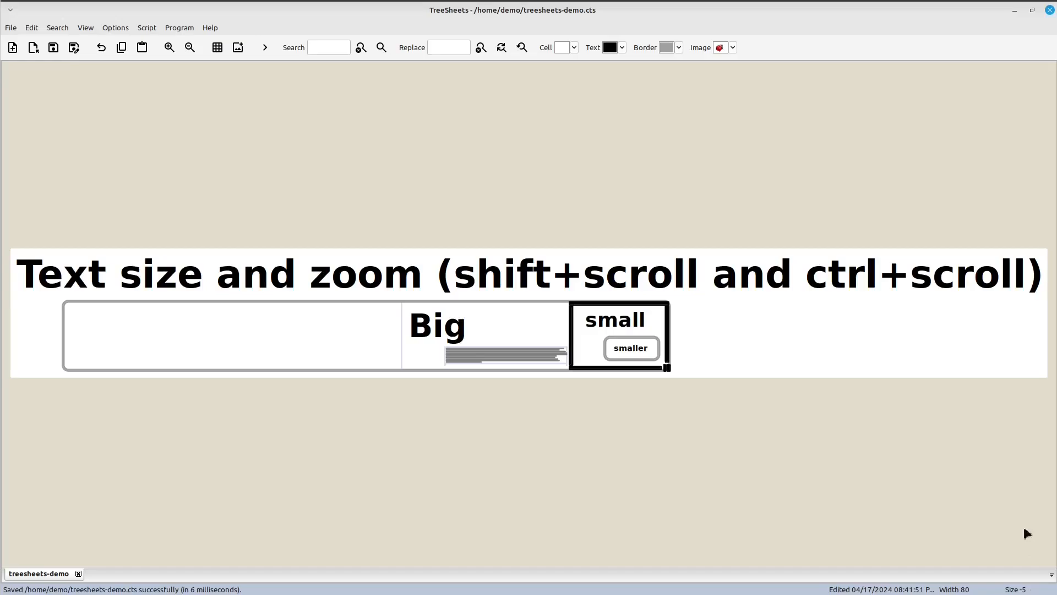
{"action": "left_click", "coordinate": [521, 319]}
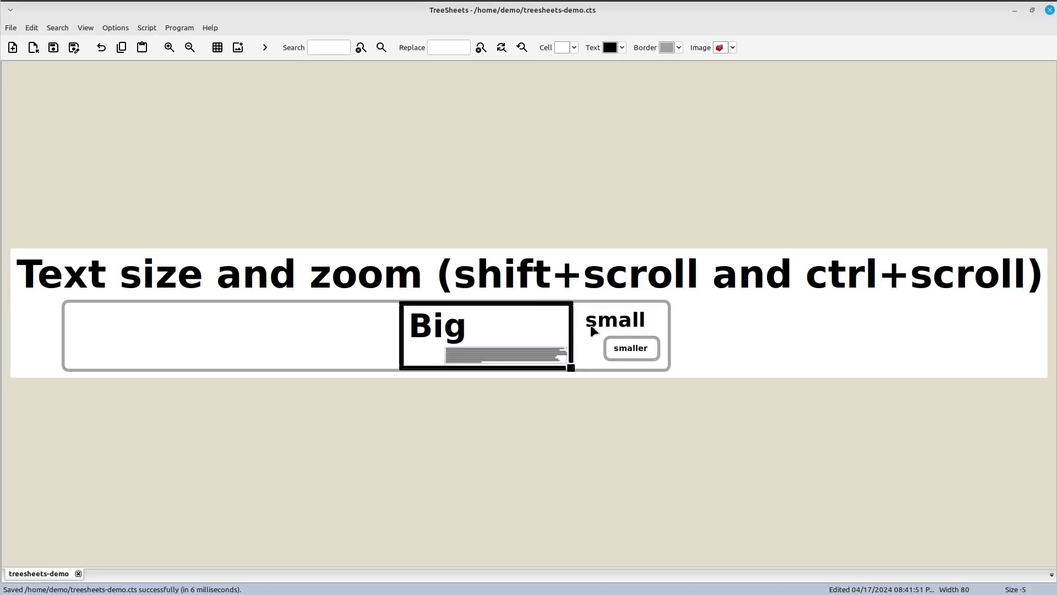
{"action": "left_click", "coordinate": [636, 351]}
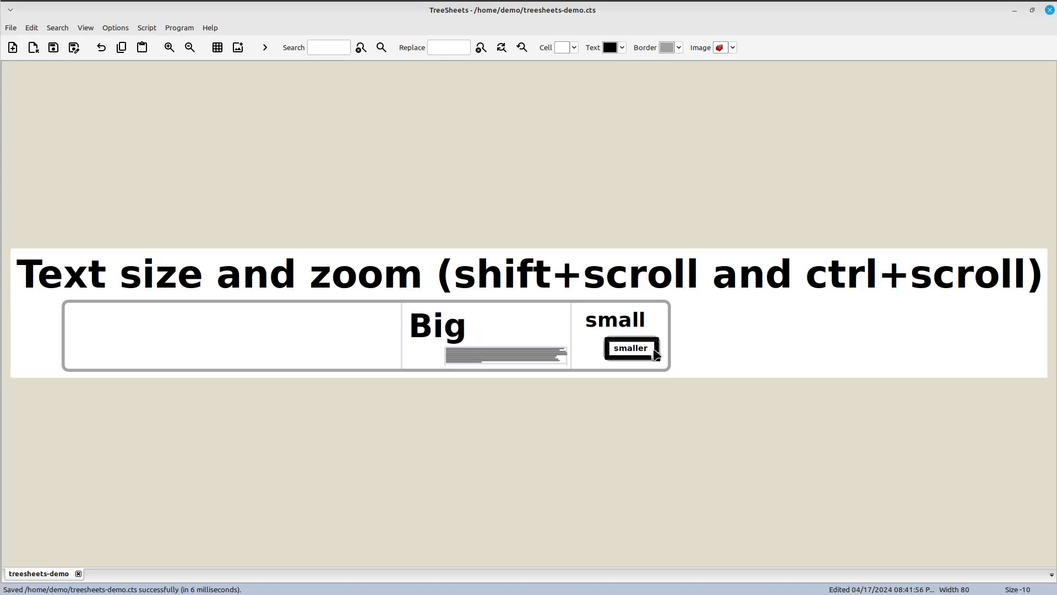
{"action": "left_click", "coordinate": [667, 323]}
{"action": "left_click", "coordinate": [650, 324]}
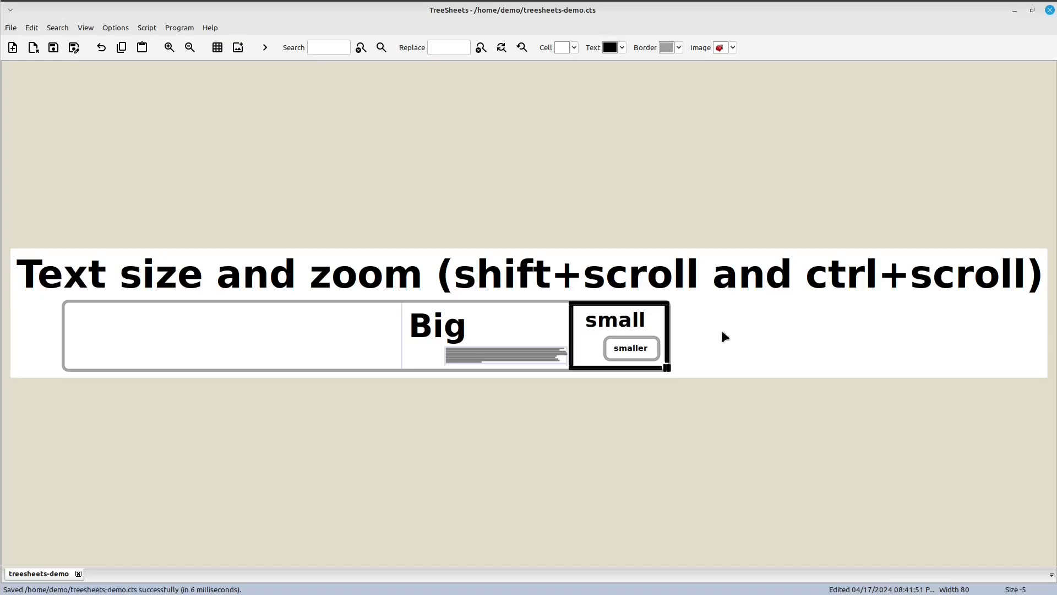
{"action": "key", "text": "shift+Page_Up"}
{"action": "key", "text": "shift+Page_Up"}
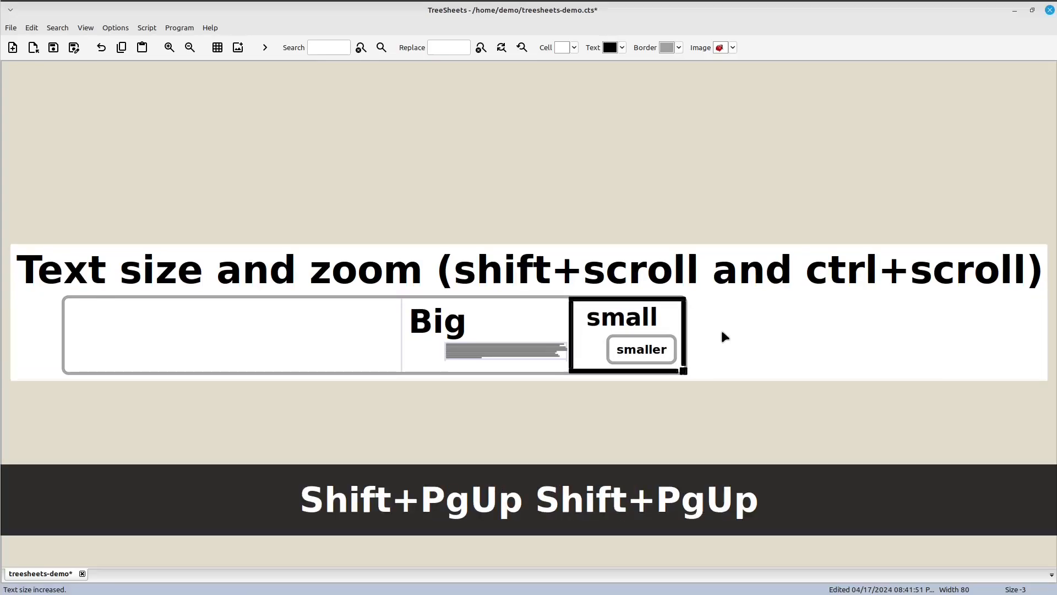
{"action": "key", "text": "shift+Page_Up"}
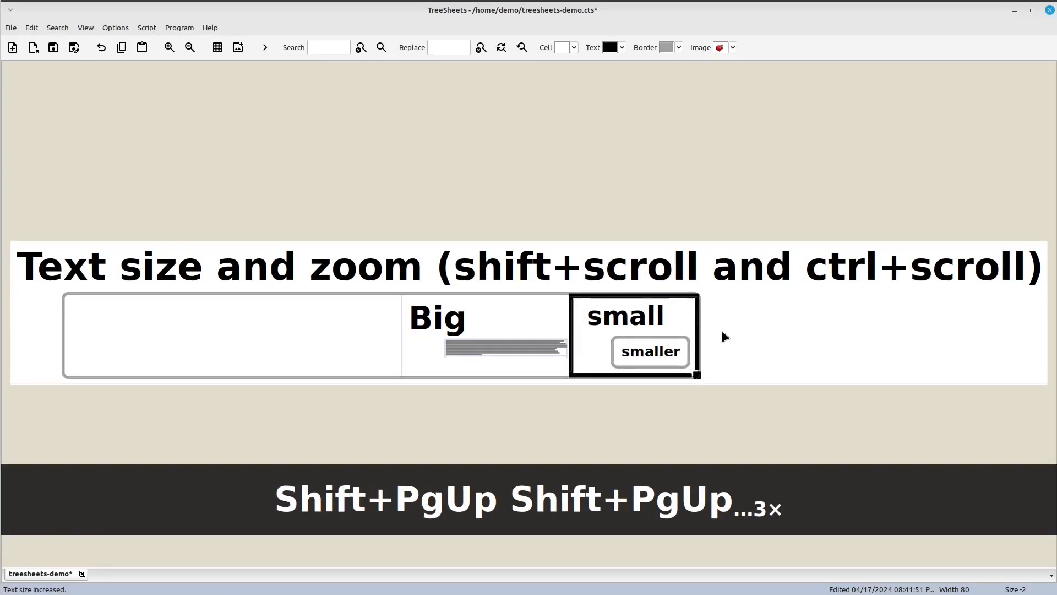
{"action": "key", "text": "shift+Page_Up"}
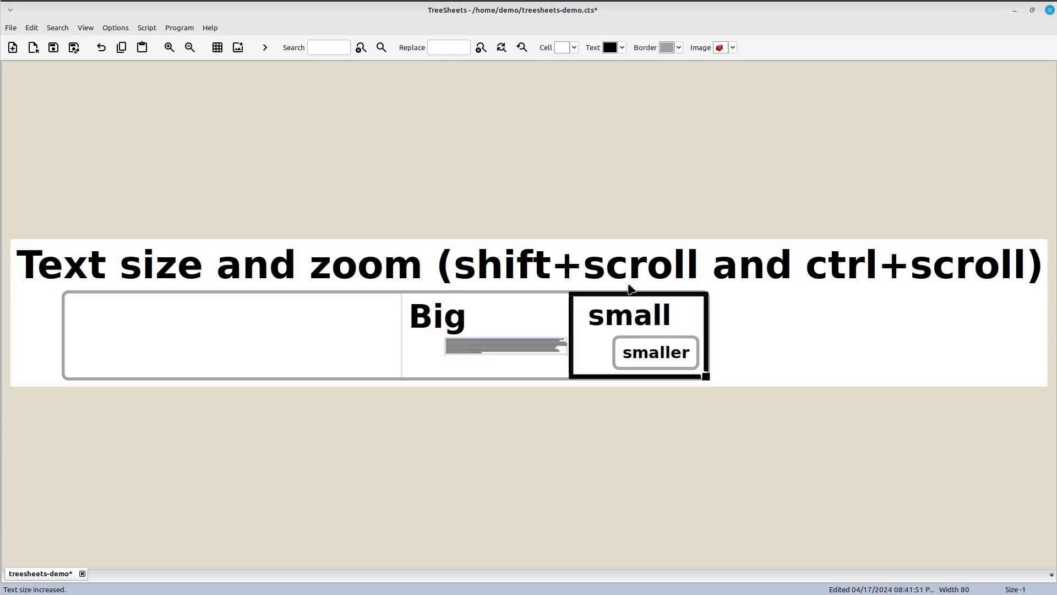
Reduce the text of the "small" cell and its nested cell by three steps, bringing "small" to size -4.
{"action": "left_click", "coordinate": [659, 356]}
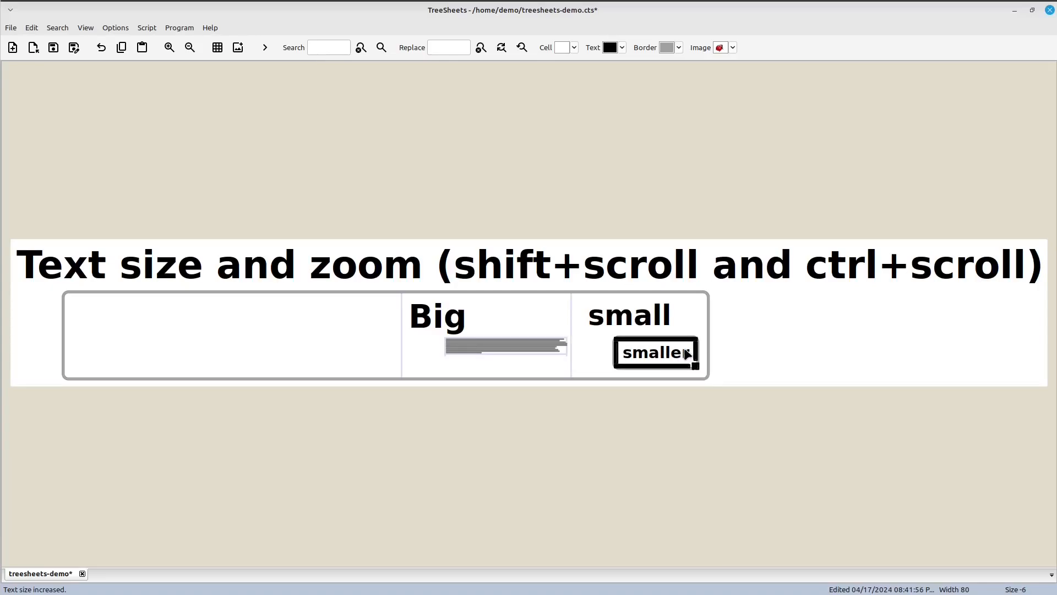
{"action": "left_click", "coordinate": [695, 319]}
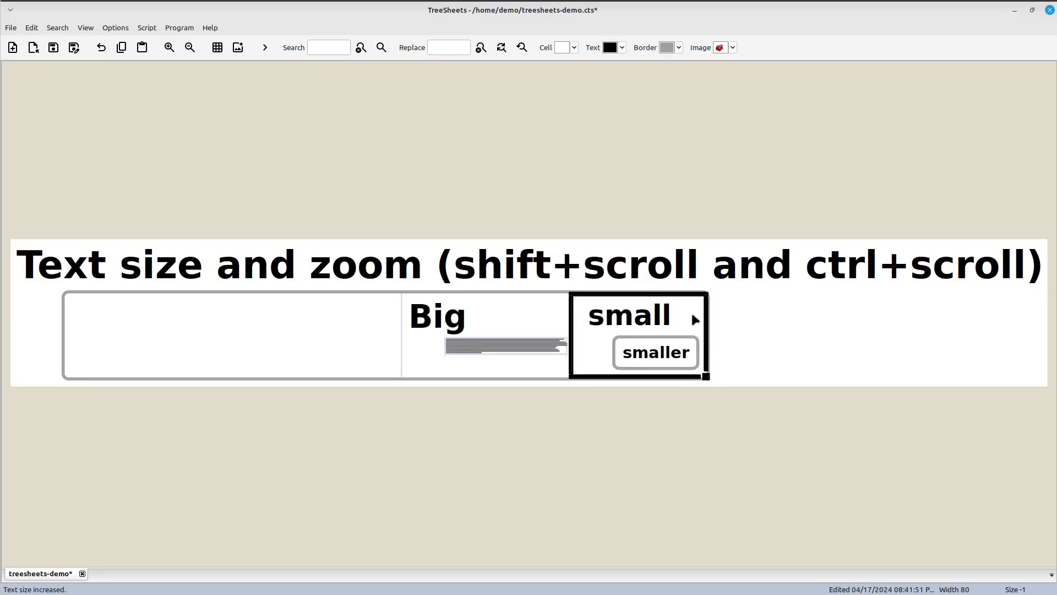
{"action": "key", "text": "shift+Page_Down"}
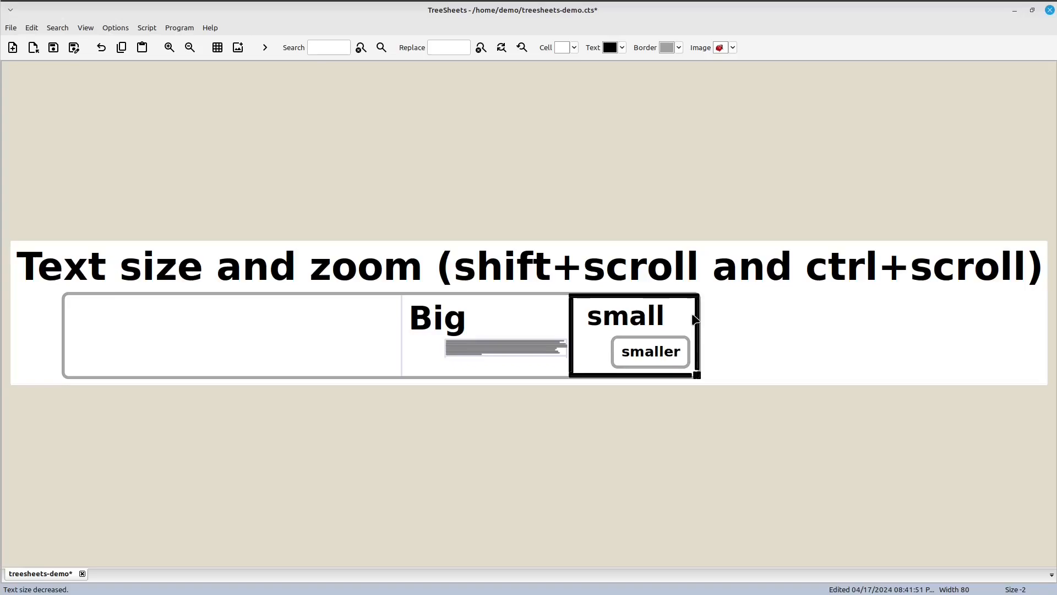
{"action": "key", "text": "shift+Page_Down"}
{"action": "key", "text": "shift+Page_Down"}
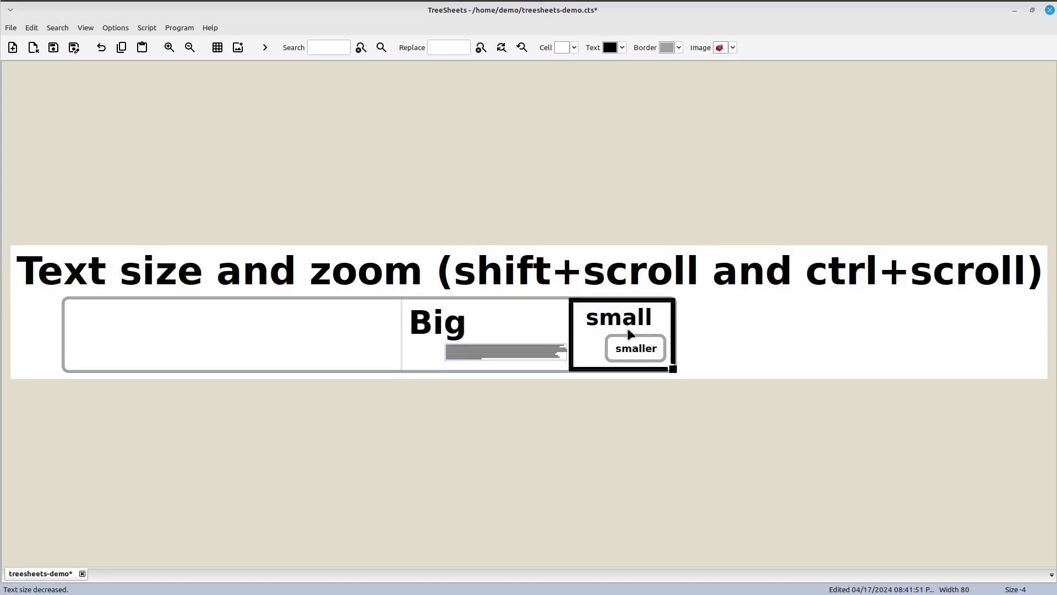
Try to shrink the text of the paragraph cell nested under "Big", and undo that change.
{"action": "left_click", "coordinate": [500, 316]}
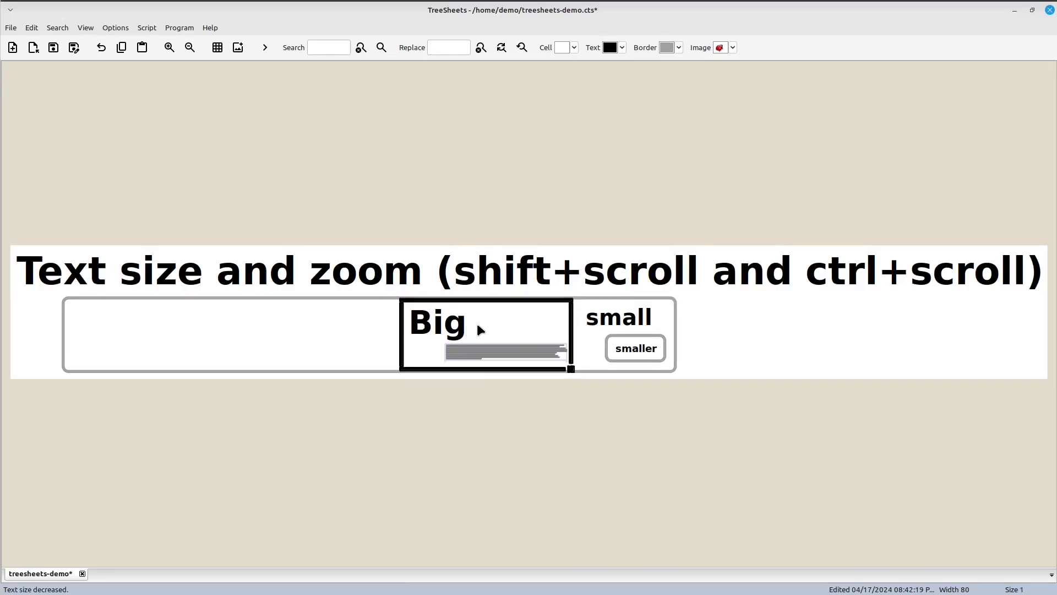
{"action": "left_click", "coordinate": [481, 357]}
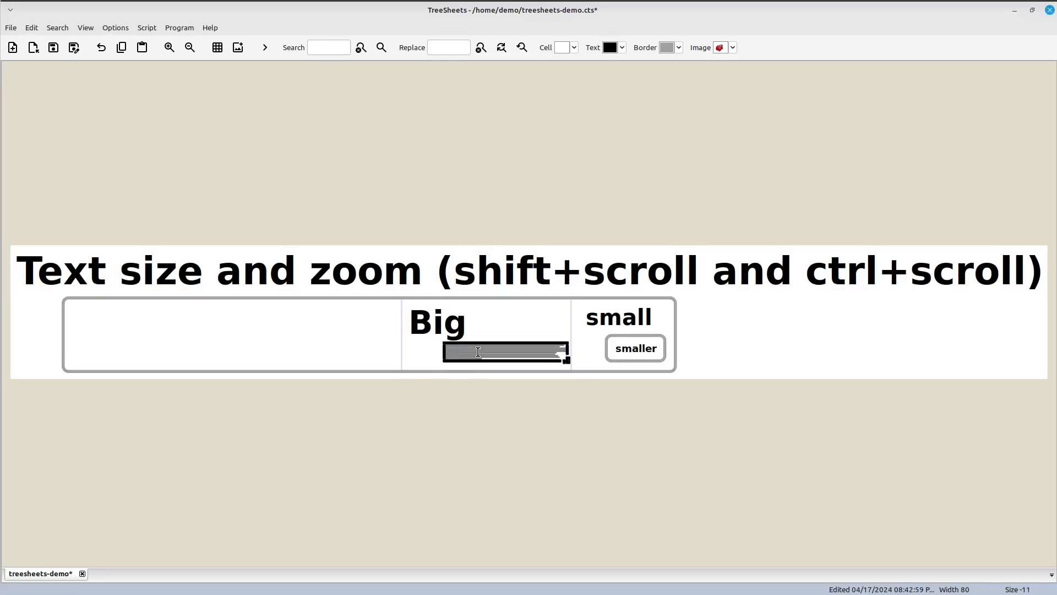
{"action": "left_click", "coordinate": [496, 326]}
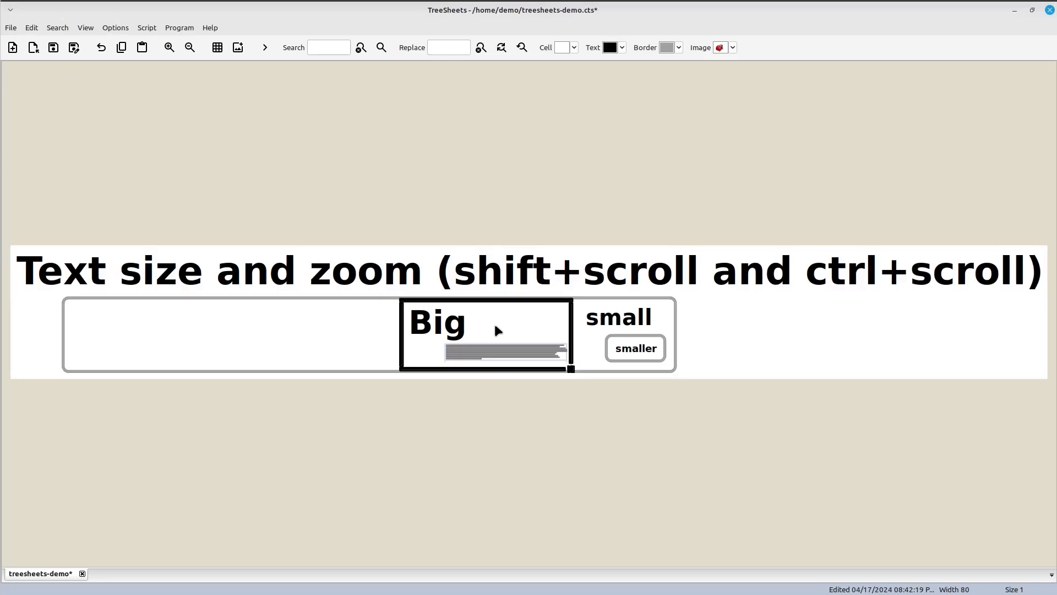
{"action": "left_click", "coordinate": [501, 357]}
{"action": "scroll", "coordinate": [504, 352], "scroll_direction": "down", "scroll_amount": 12, "text": "shift"}
{"action": "key", "text": "ctrl+z"}
Zoom in on the selected paragraph cell under "Big", save the document, and zoom back out.
{"action": "key", "text": "ctrl+Page_Up"}
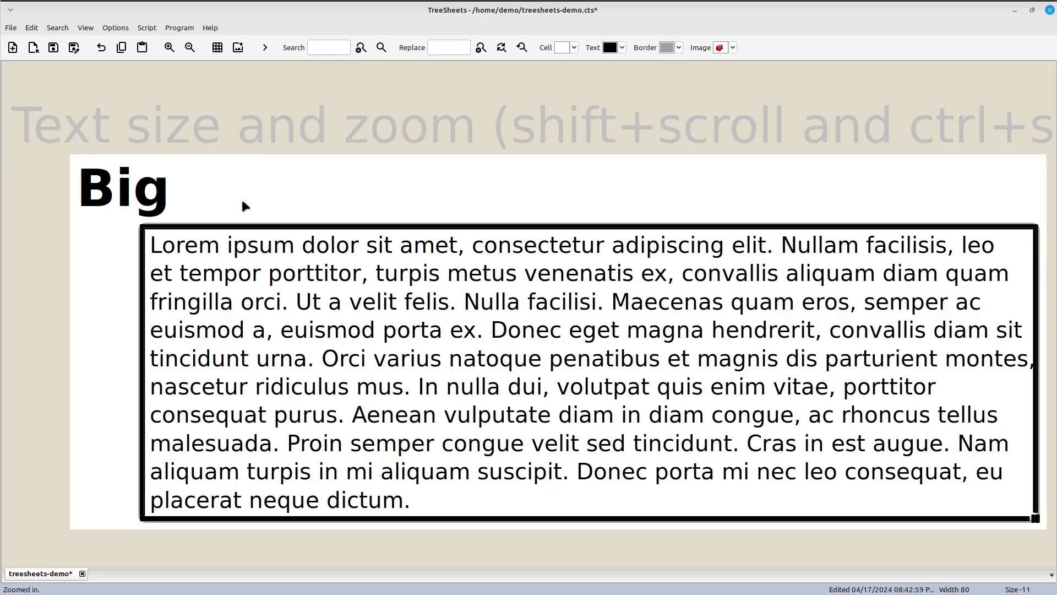
{"action": "key", "text": "ctrl+s"}
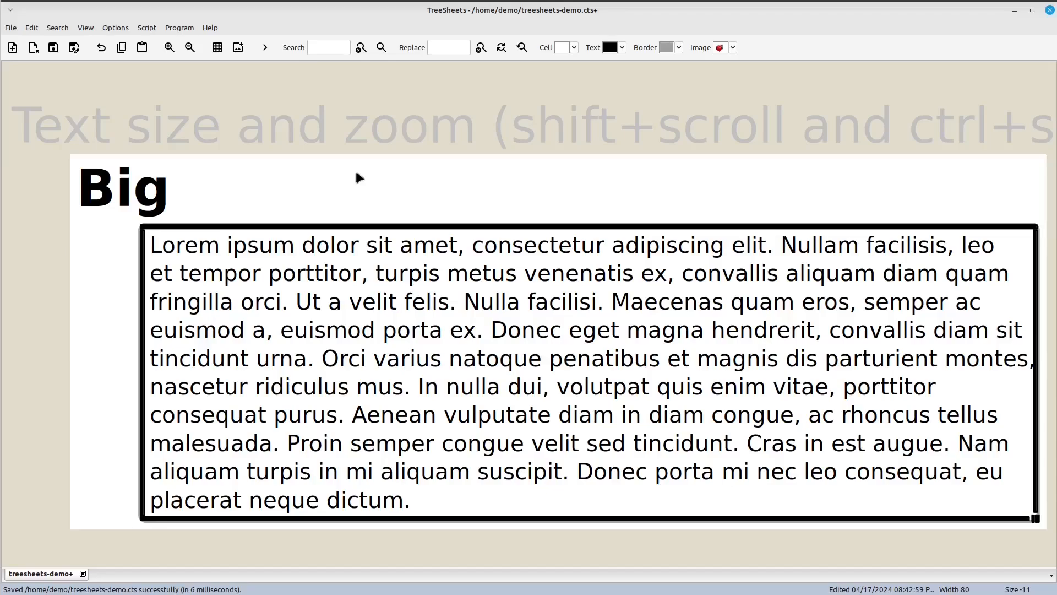
{"action": "key", "text": "ctrl+Page_Down"}
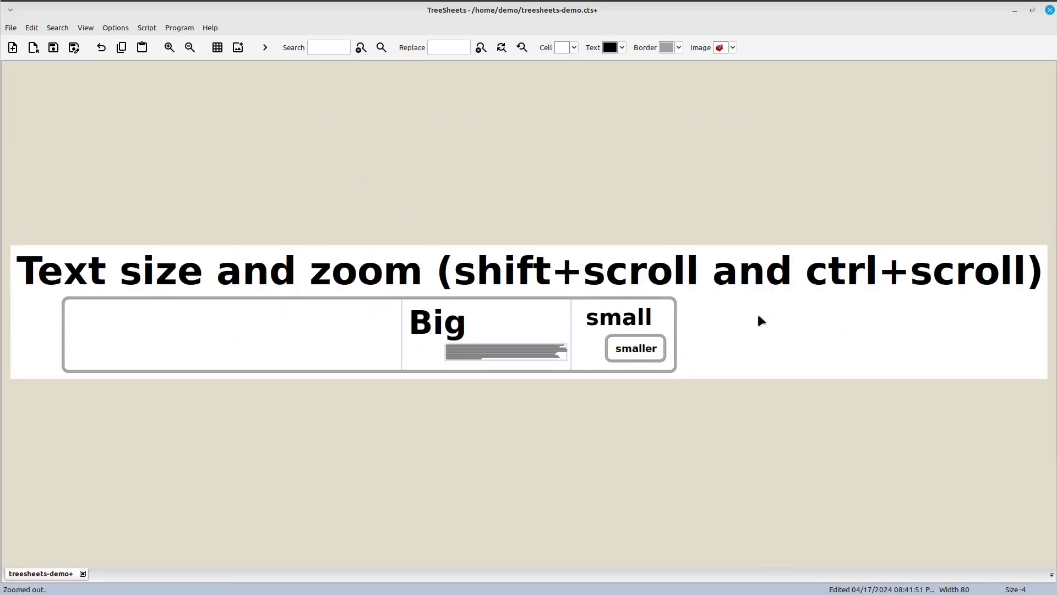
Reduce the text size of only the nested "smaller" cell to -11.
{"action": "left_click", "coordinate": [642, 356]}
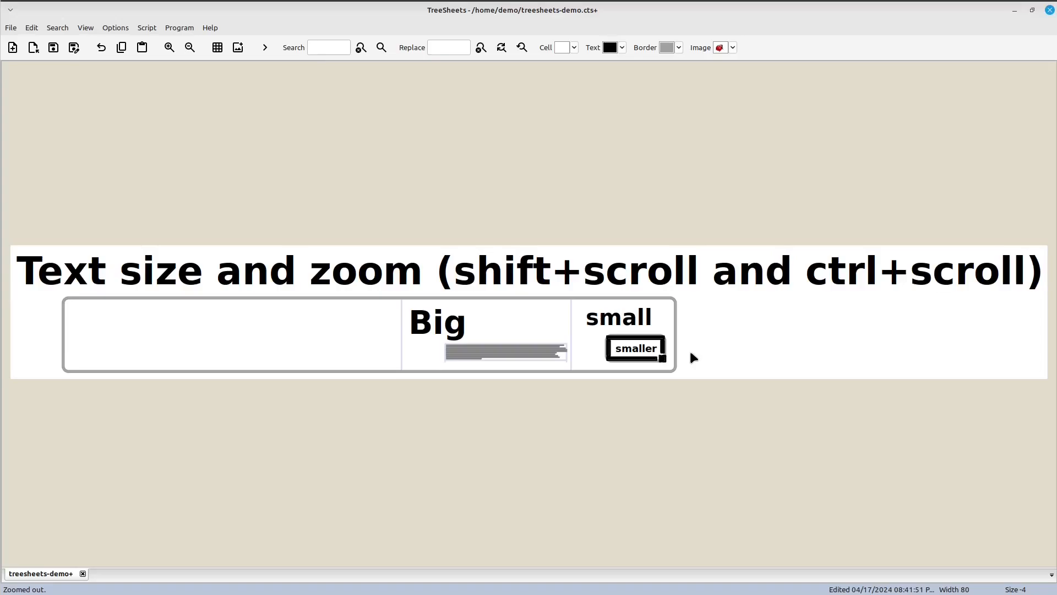
{"action": "key", "text": "shift+Page_Down"}
{"action": "key", "text": "shift+Page_Down"}
{"action": "key", "text": "shift+Page_Down"}
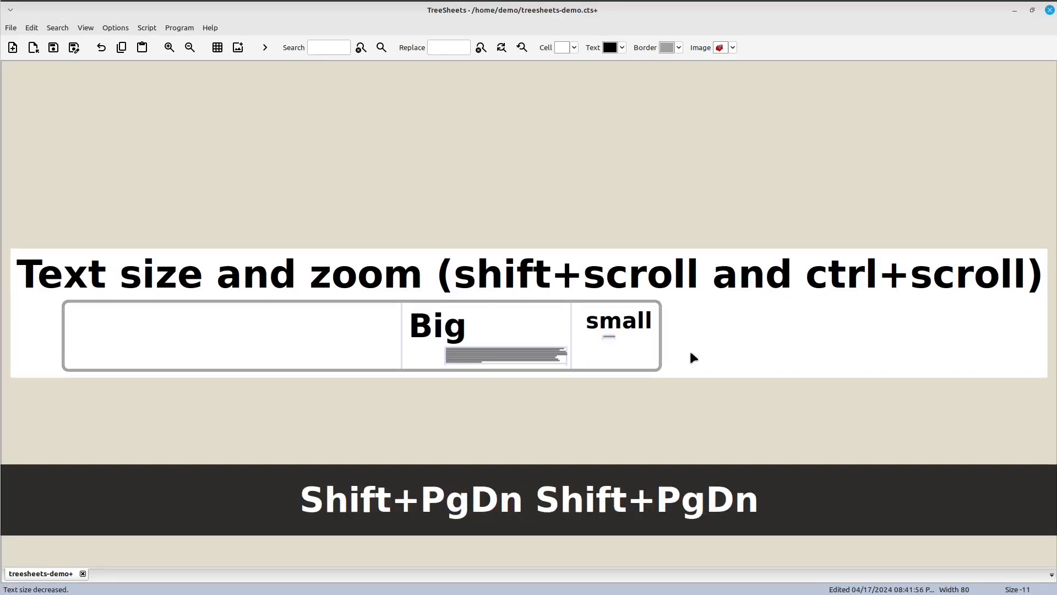
Zoom in on the "smaller" cell inside the "small" cell to read its text, and zoom back out.
{"action": "left_click", "coordinate": [626, 348]}
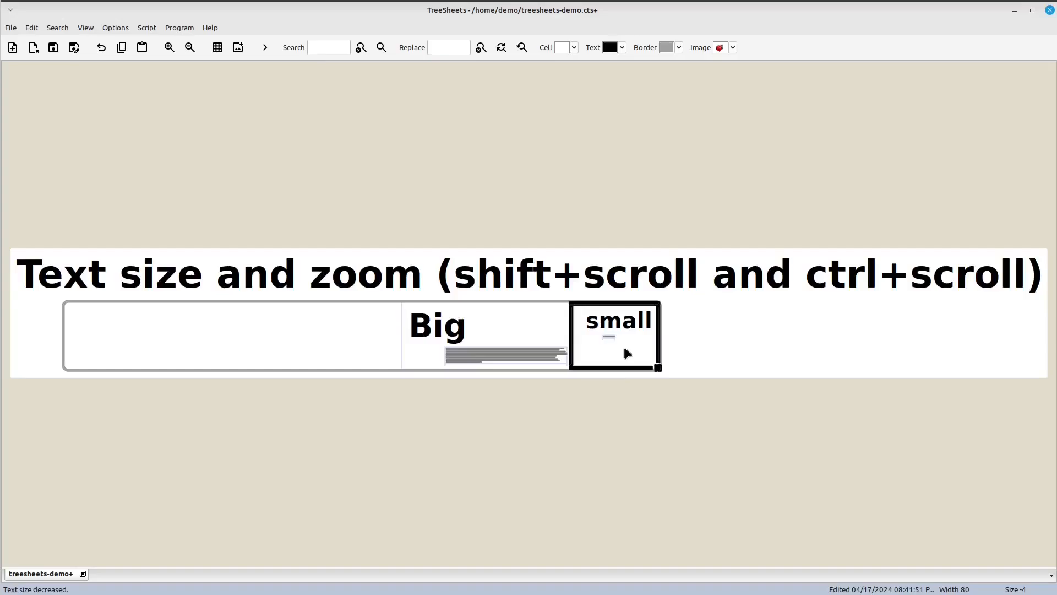
{"action": "scroll", "coordinate": [626, 349], "scroll_direction": "up", "scroll_amount": 1}
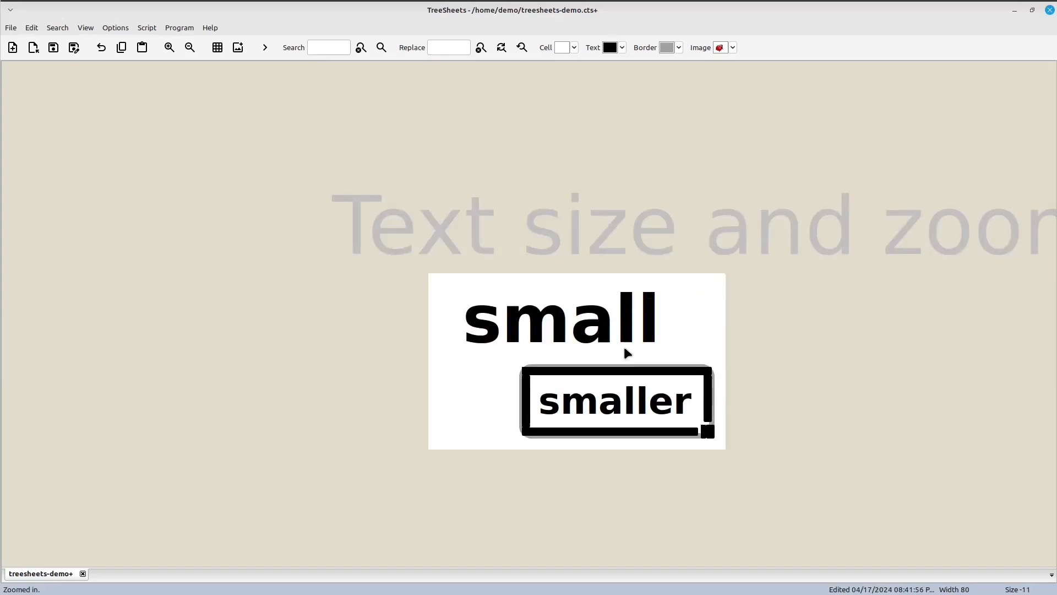
{"action": "scroll", "coordinate": [625, 349], "scroll_direction": "down", "scroll_amount": 1}
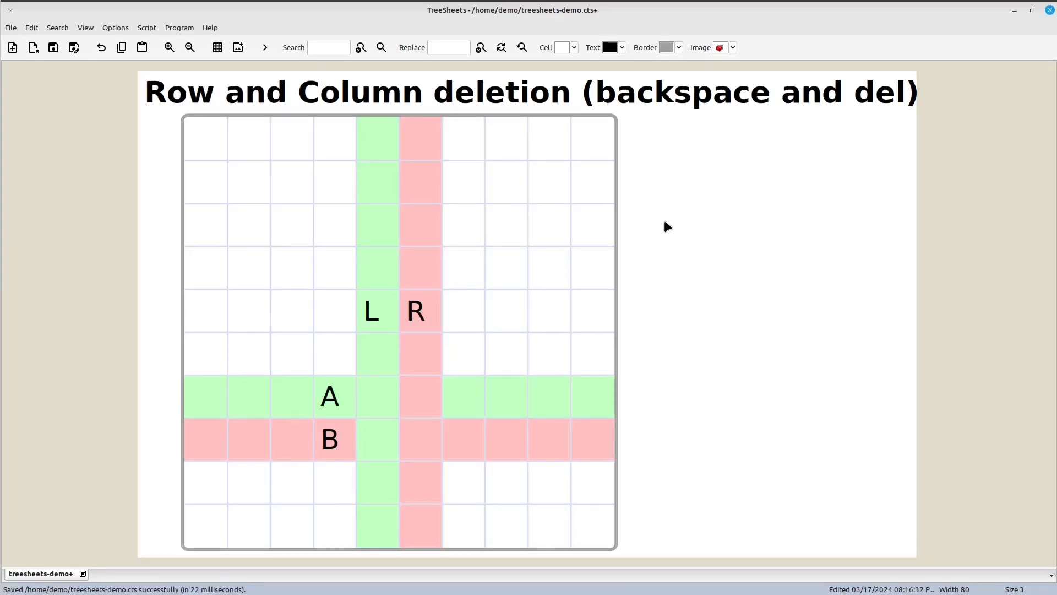
Select single cells along the blank grid's diagonal, and the lines between neighbouring columns and rows.
{"action": "left_click", "coordinate": [205, 136]}
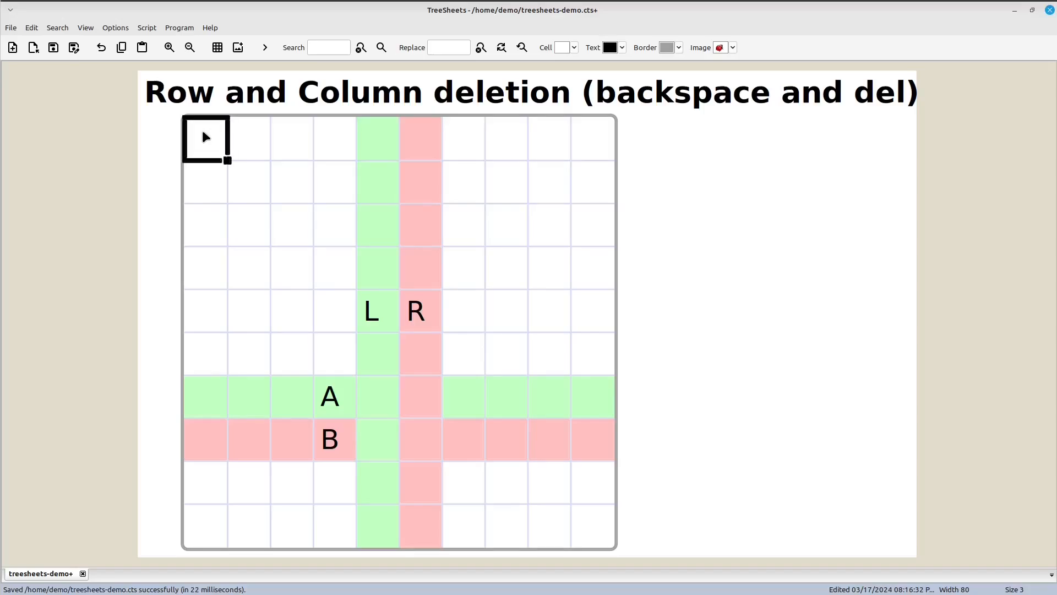
{"action": "left_click", "coordinate": [245, 192]}
{"action": "left_click", "coordinate": [280, 226]}
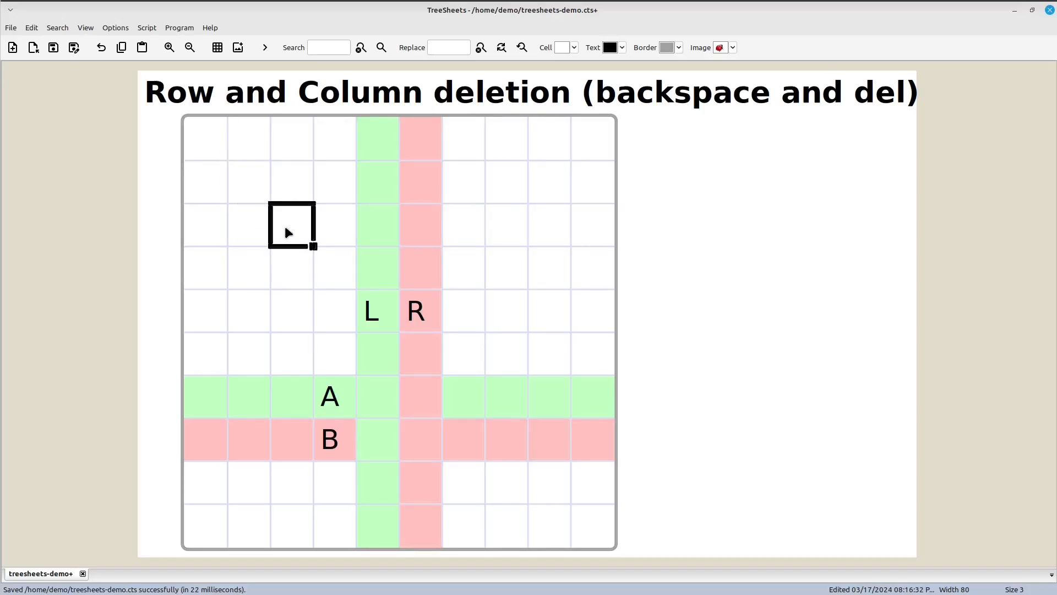
{"action": "left_click", "coordinate": [315, 230]}
{"action": "left_click", "coordinate": [272, 228]}
{"action": "left_click", "coordinate": [293, 204]}
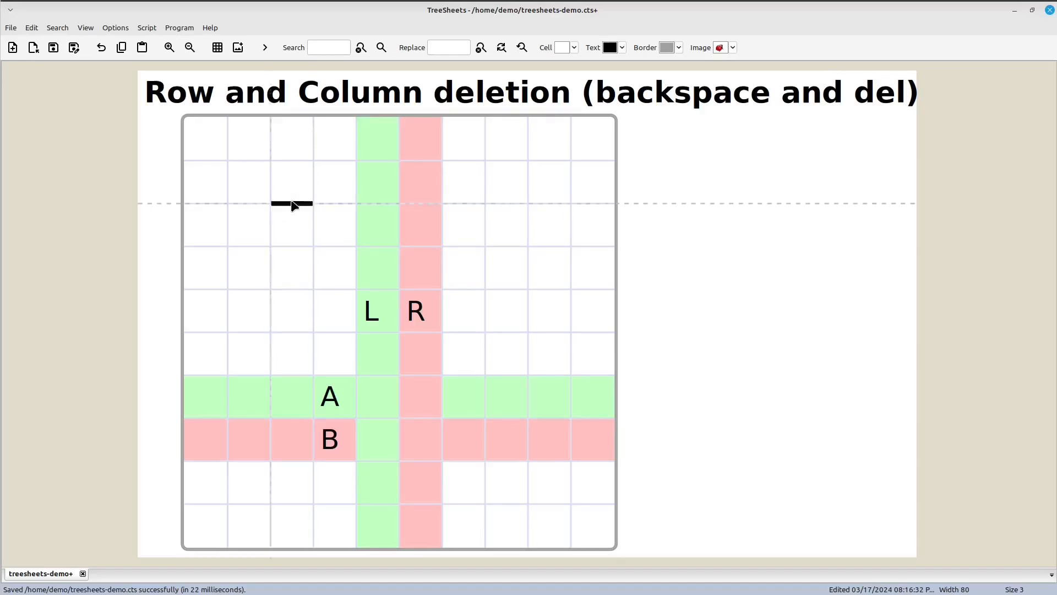
{"action": "left_click", "coordinate": [301, 246]}
Delete the green "L" column and the red "R" column from the line between them.
{"action": "left_click", "coordinate": [400, 181]}
{"action": "left_click", "coordinate": [401, 141]}
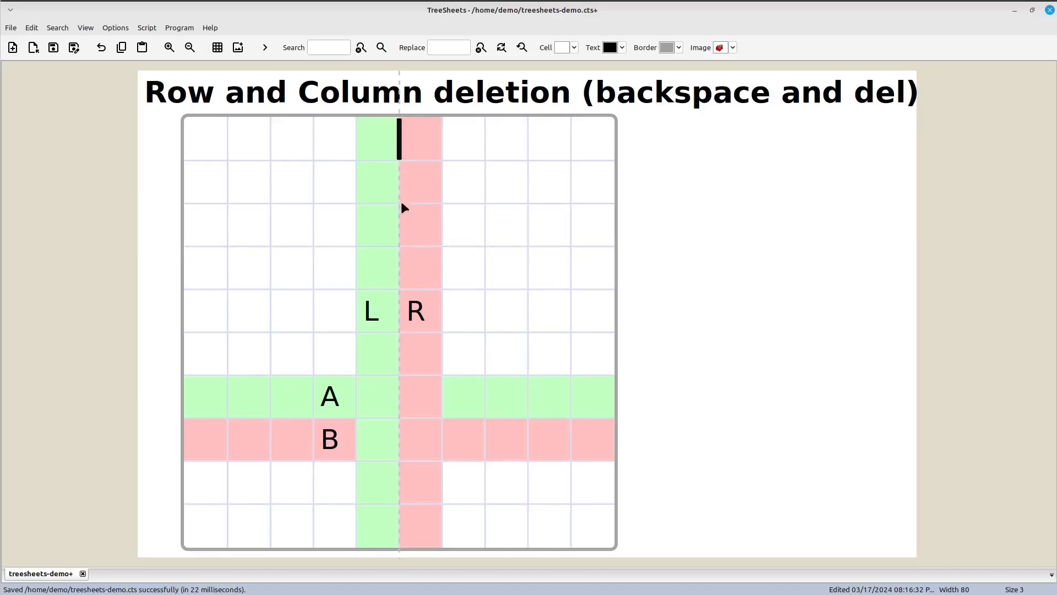
{"action": "left_click", "coordinate": [398, 230]}
{"action": "left_click", "coordinate": [398, 265]}
{"action": "key", "text": "BackSpace"}
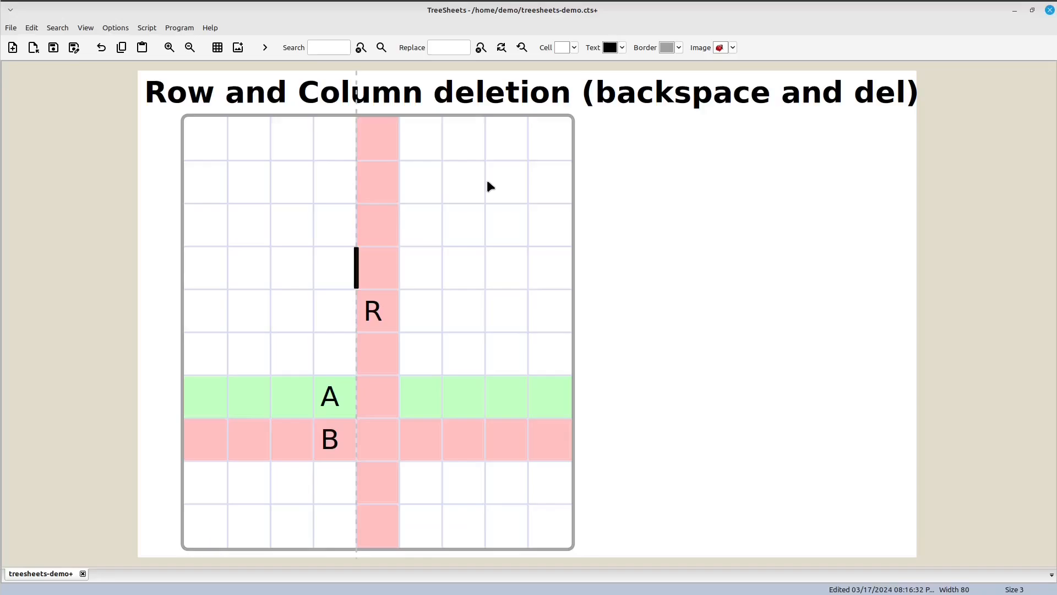
{"action": "key", "text": "Delete"}
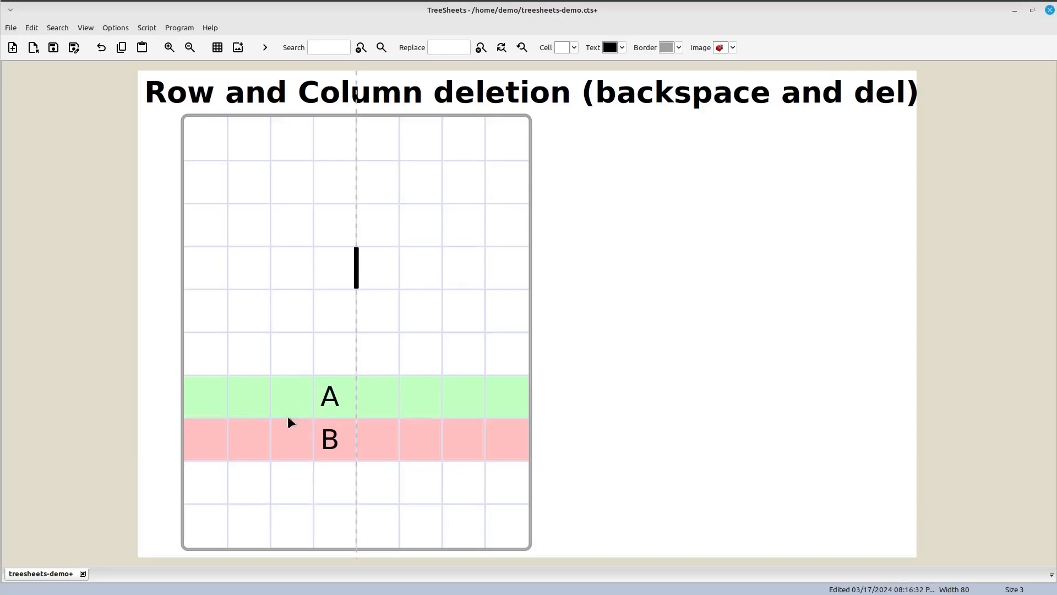
Delete the green "A" row and the red "B" row from the line between them.
{"action": "left_click", "coordinate": [289, 418]}
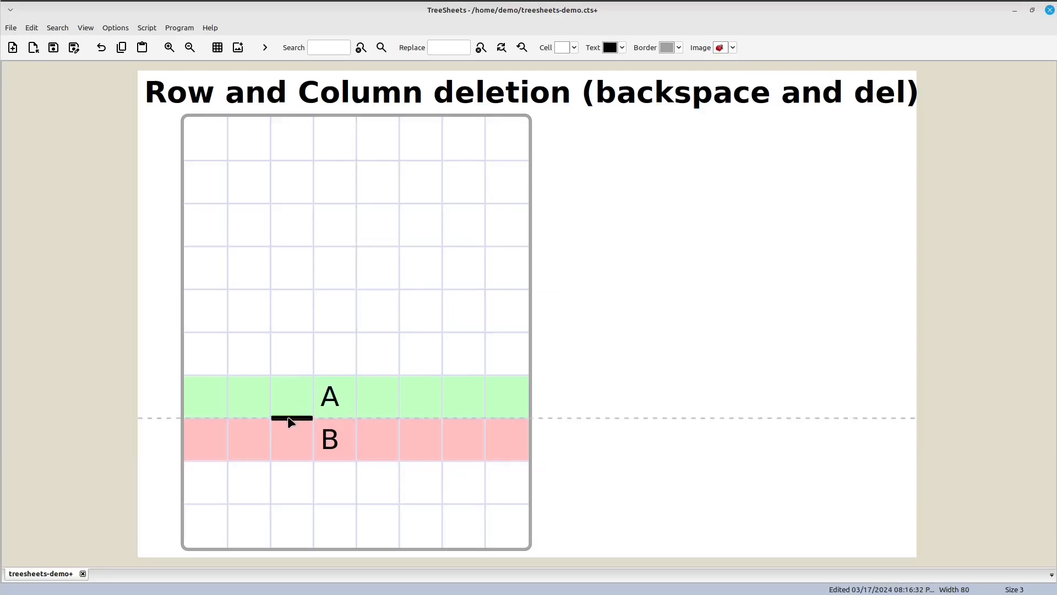
{"action": "left_click", "coordinate": [394, 418]}
{"action": "left_click", "coordinate": [426, 417]}
{"action": "key", "text": "BackSpace"}
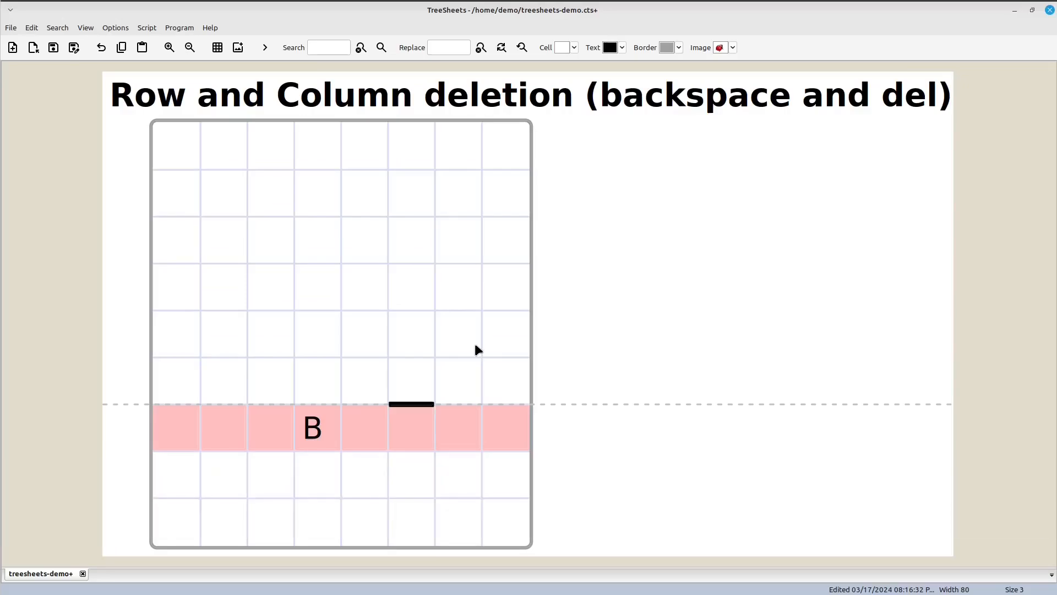
{"action": "key", "text": "Delete"}
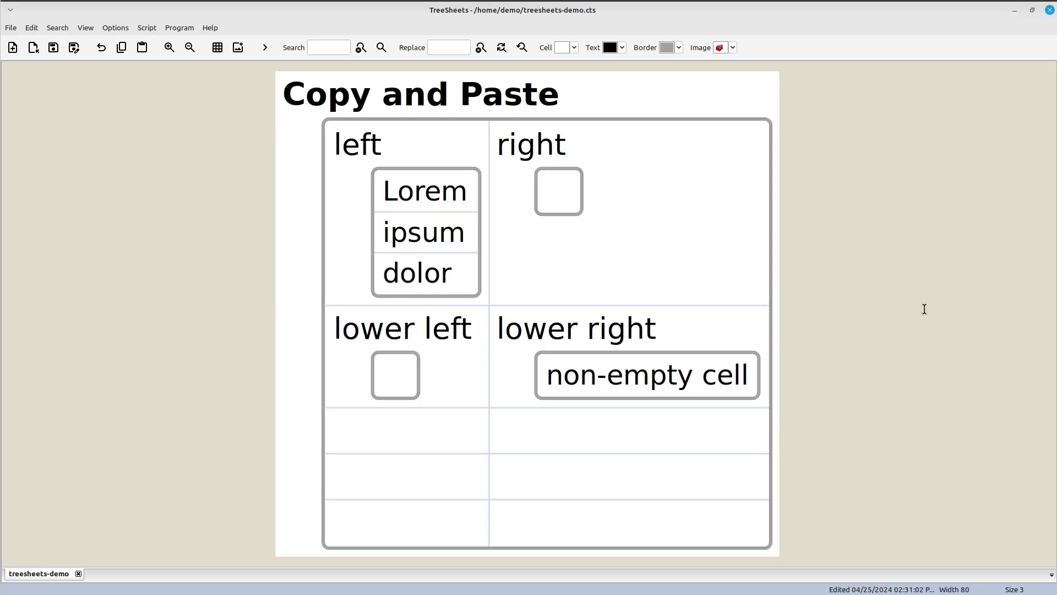
Copy the "ipsum" cell under "left" into the empty cell under "right" and over "non-empty cell" under "lower right".
{"action": "left_click", "coordinate": [466, 241]}
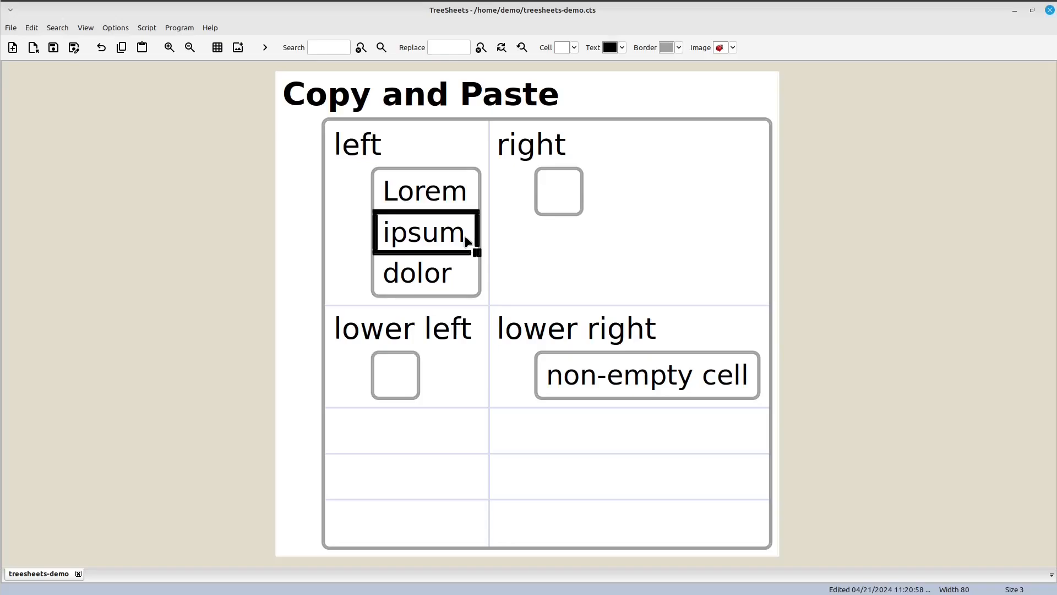
{"action": "key", "text": "ctrl+c"}
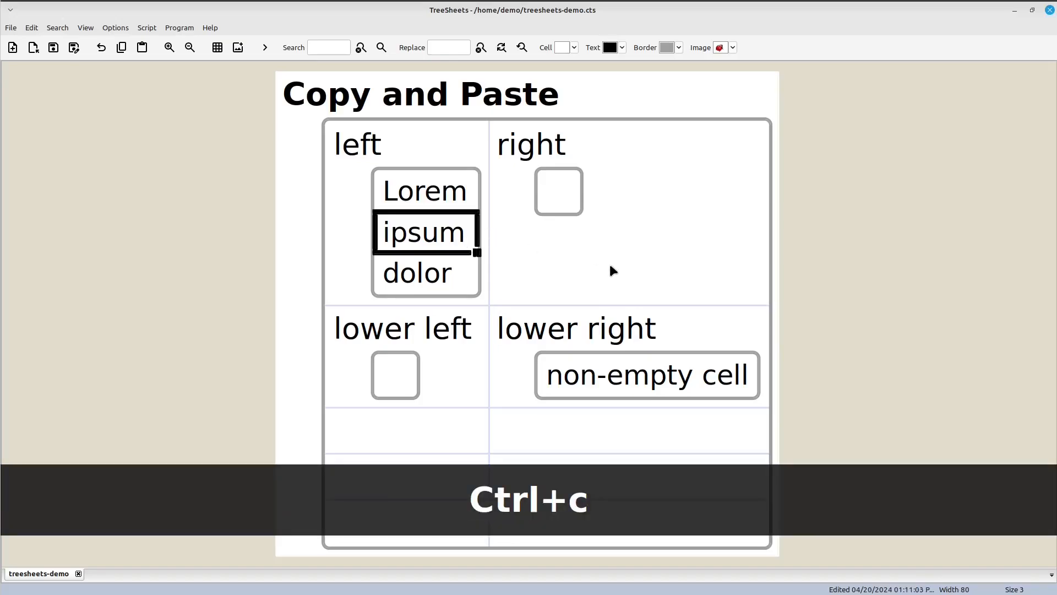
{"action": "left_click", "coordinate": [566, 192]}
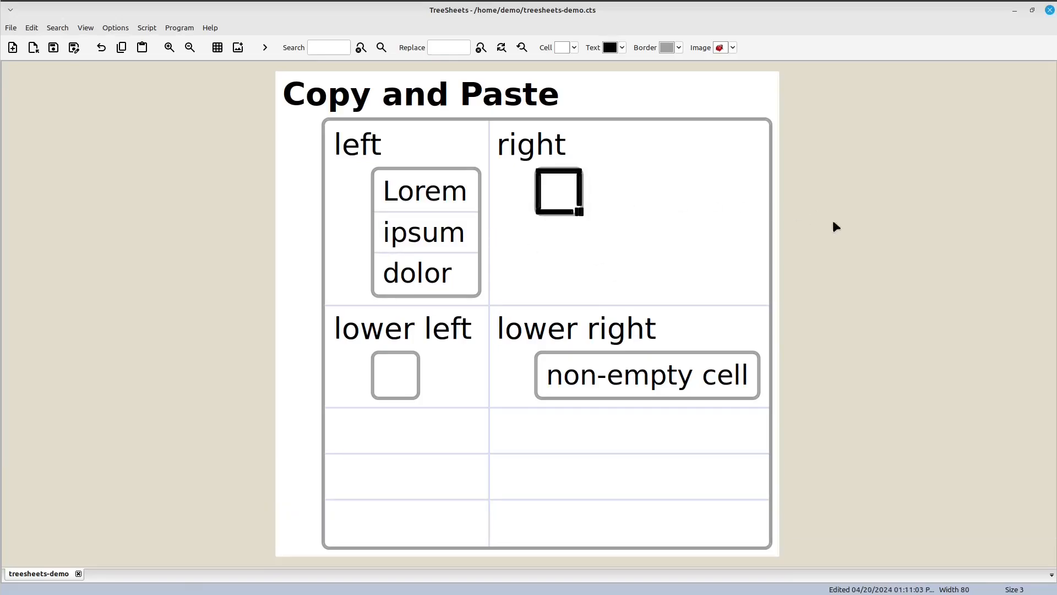
{"action": "key", "text": "ctrl+v"}
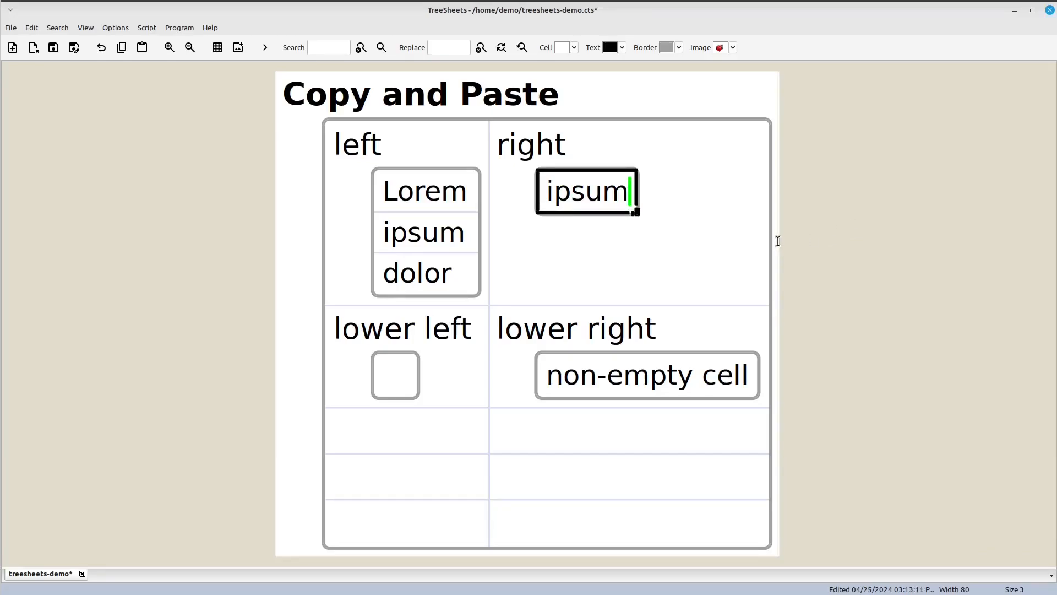
{"action": "left_click", "coordinate": [697, 375]}
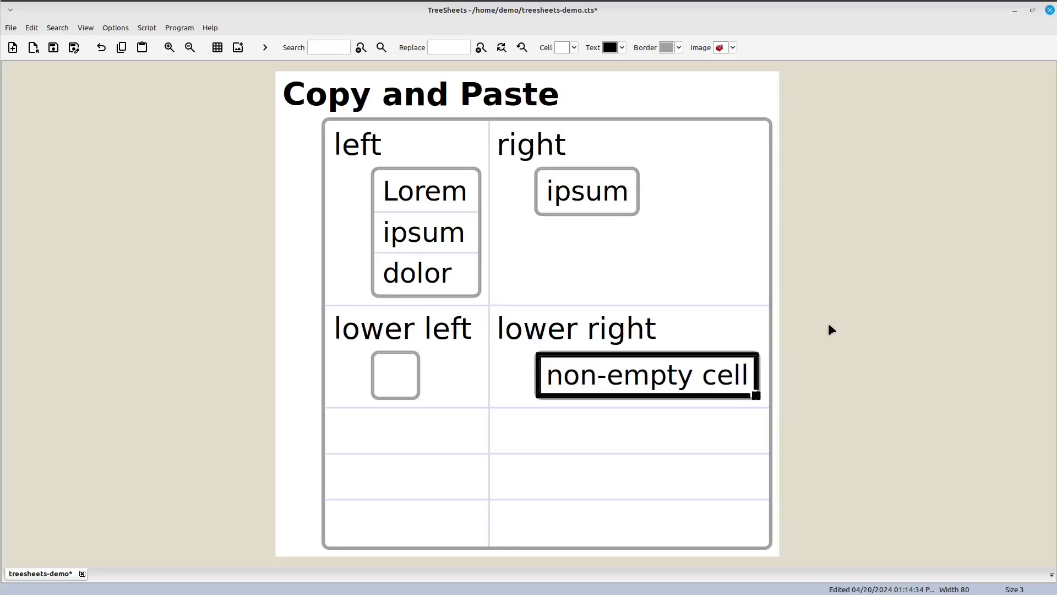
{"action": "key", "text": "ctrl+v"}
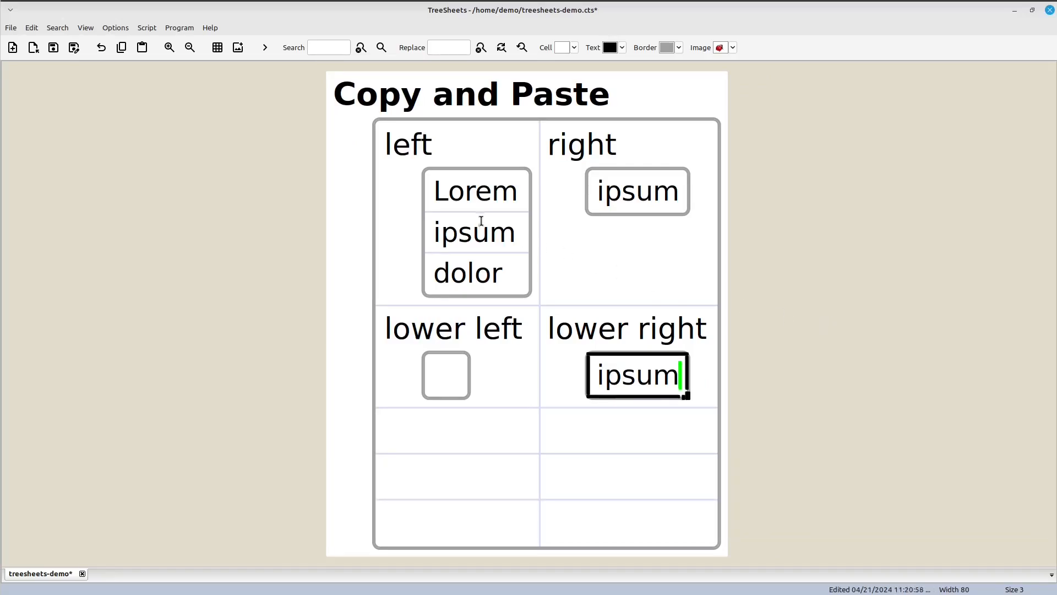
Copy the three cells "Lorem", "ipsum" and "dolor" under "left" and paste them into the "ipsum" cell under "right".
{"action": "left_click", "coordinate": [486, 197]}
{"action": "left_click", "coordinate": [499, 282], "text": "shift"}
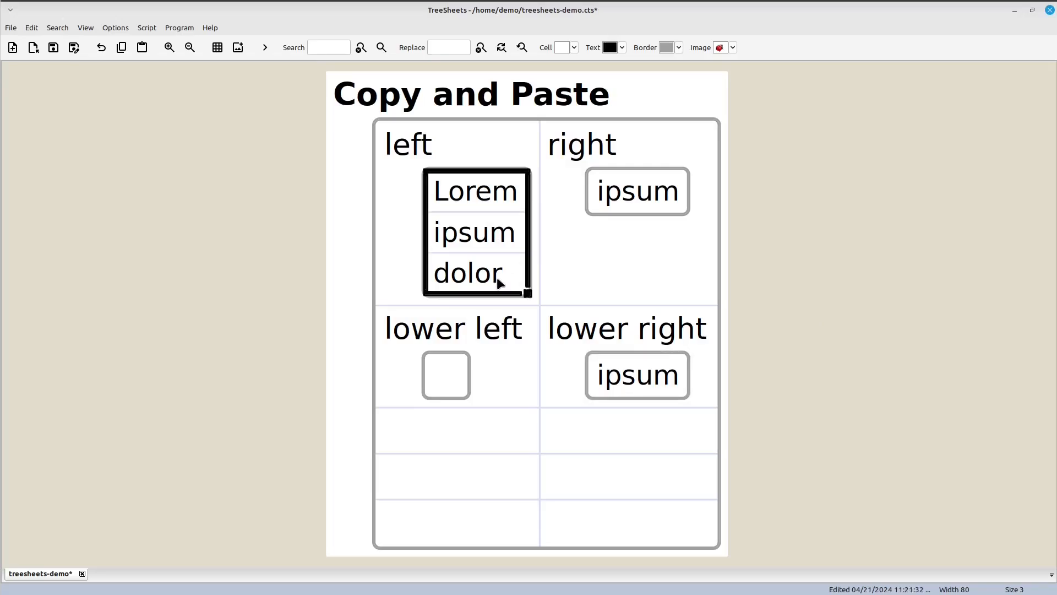
{"action": "key", "text": "ctrl+c"}
{"action": "left_click", "coordinate": [677, 201]}
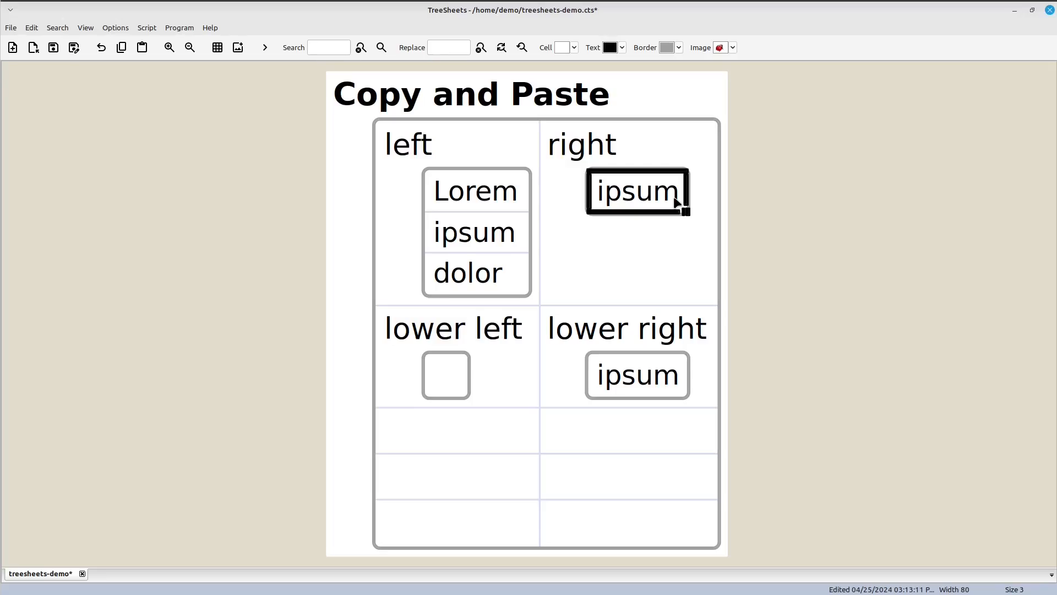
{"action": "key", "text": "ctrl+v"}
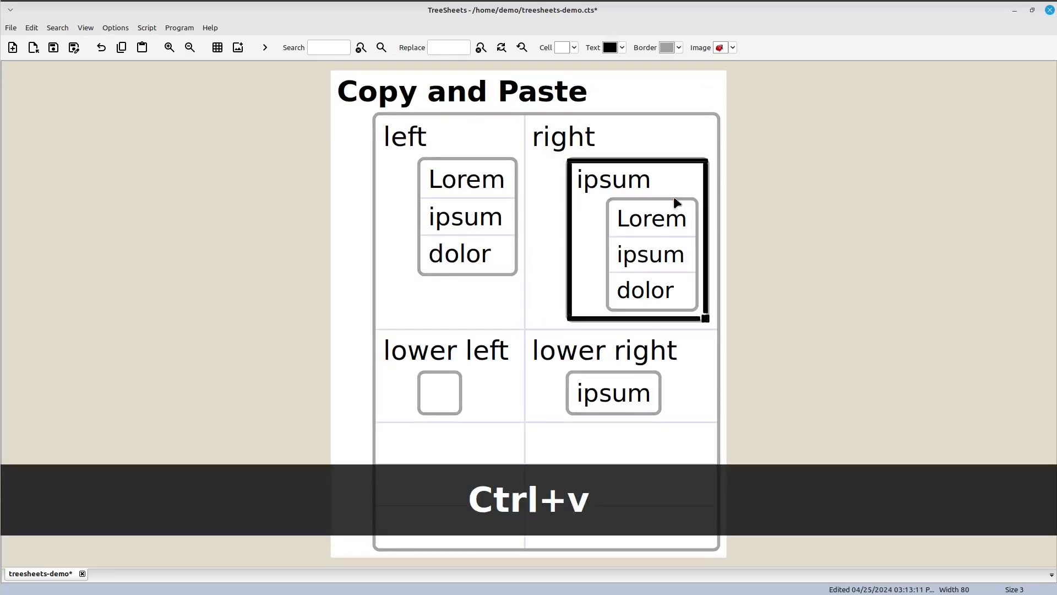
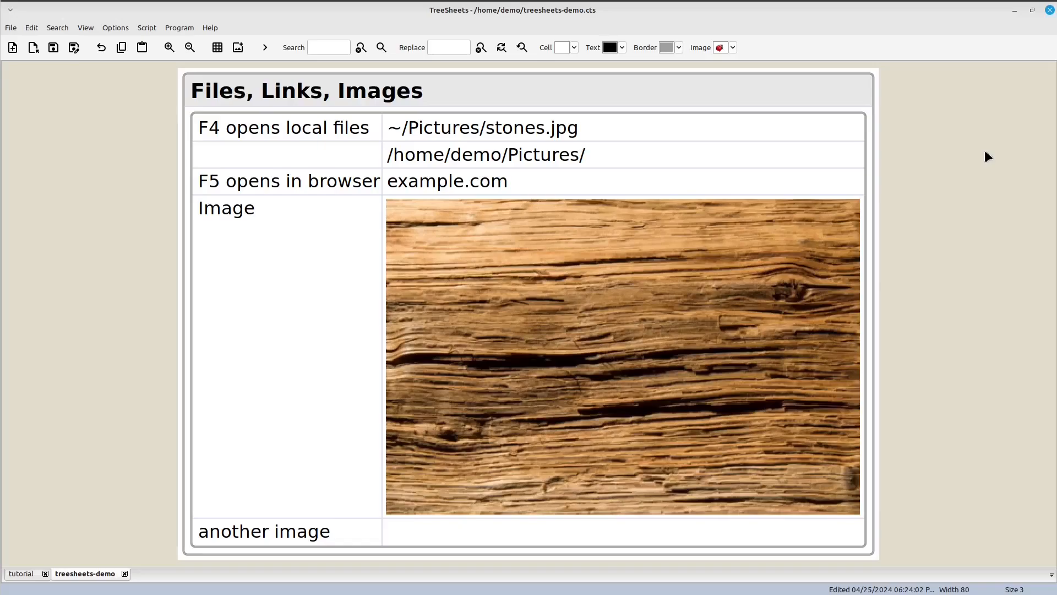
Open the local image file from the "~/Pictures/stones.jpg" cell, and close the image viewer.
{"action": "left_click", "coordinate": [755, 182]}
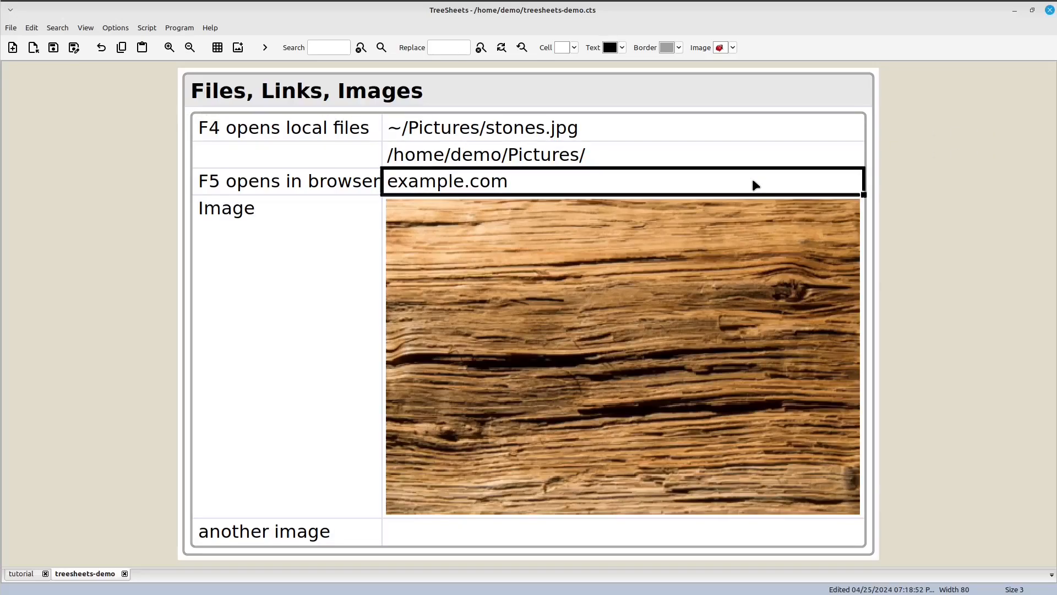
{"action": "left_click", "coordinate": [719, 285]}
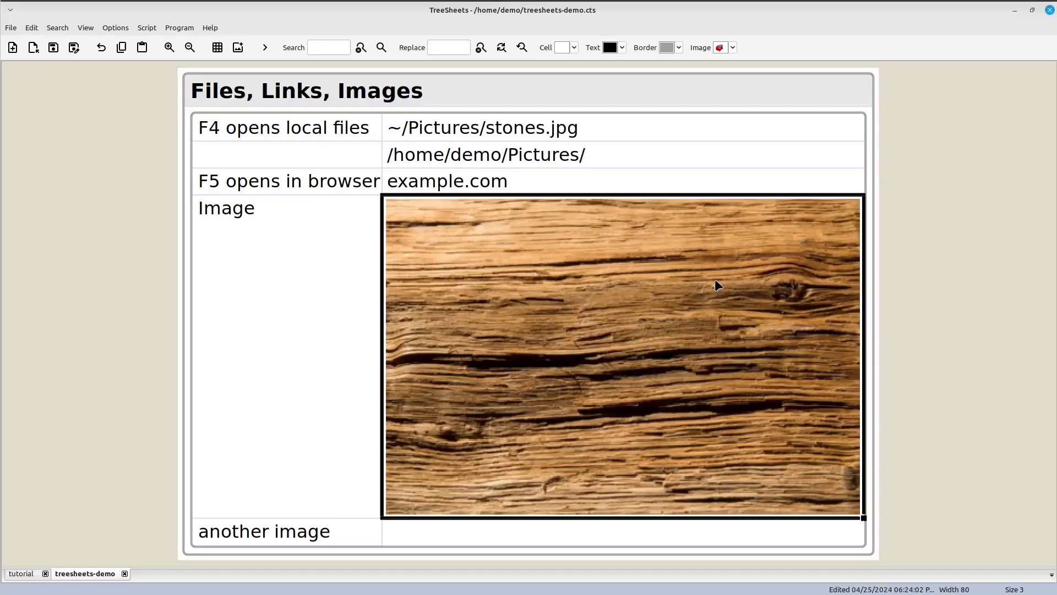
{"action": "left_click", "coordinate": [670, 131]}
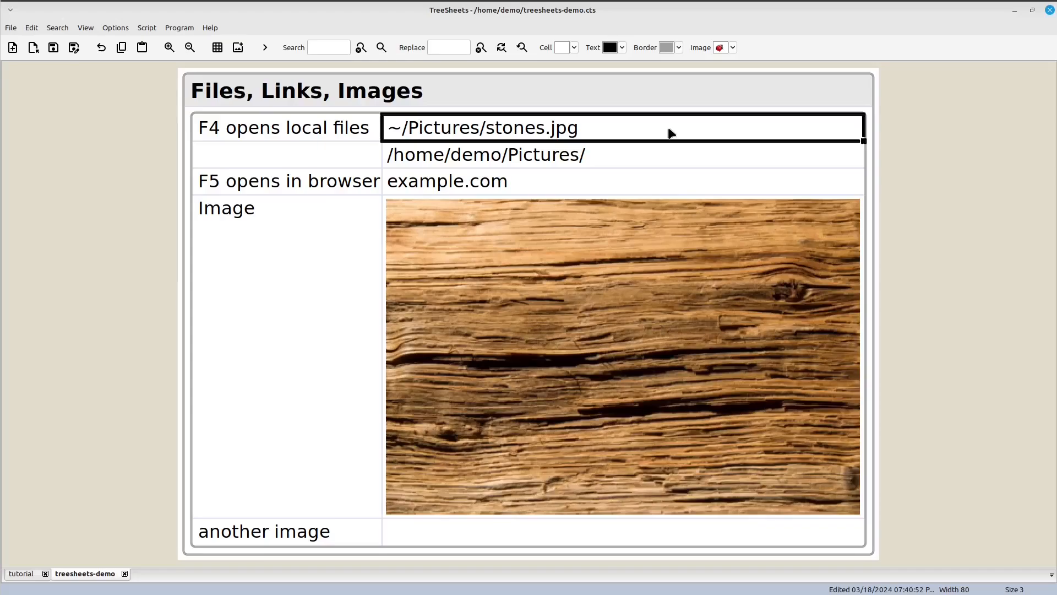
{"action": "key", "text": "F4"}
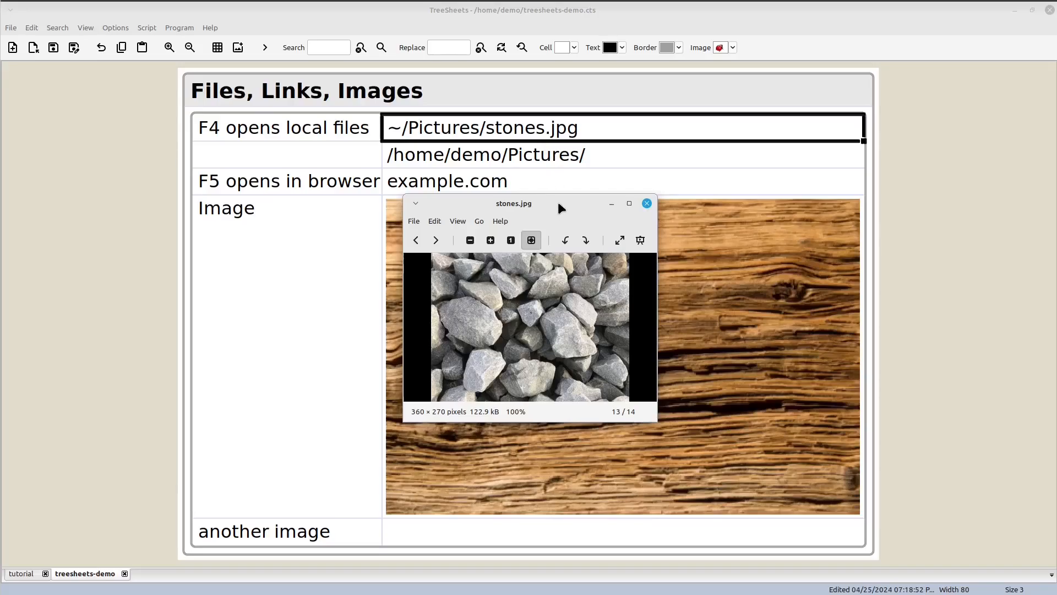
{"action": "left_click", "coordinate": [647, 206]}
Open the folder from the "/home/demo/Pictures/" cell, copy the path of its "more" subfolder, and close the file manager.
{"action": "left_click", "coordinate": [626, 162]}
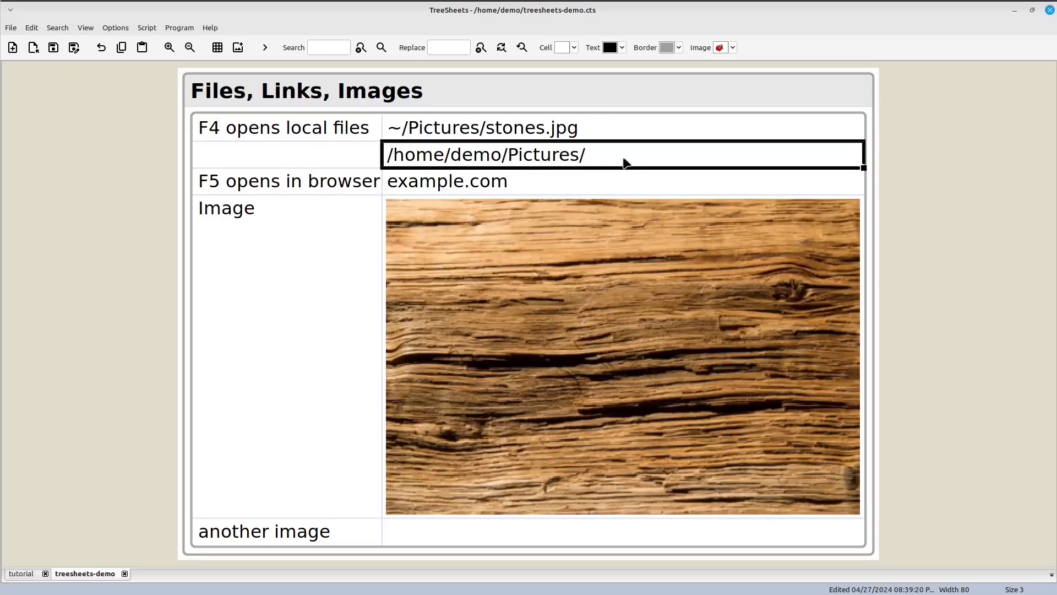
{"action": "key", "text": "F4"}
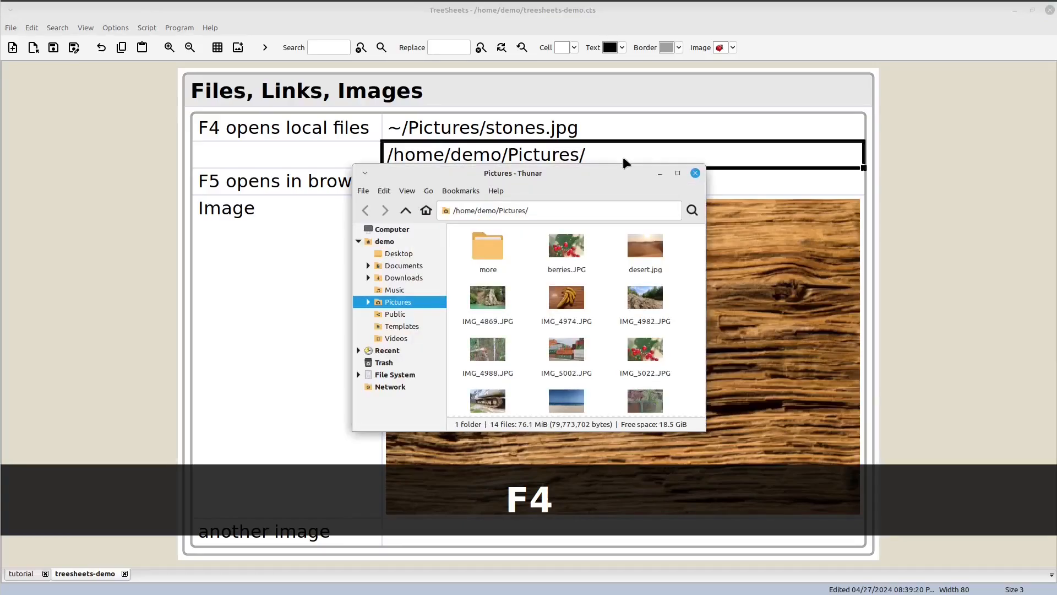
{"action": "left_click_drag", "start_coordinate": [633, 174], "coordinate": [842, 269]}
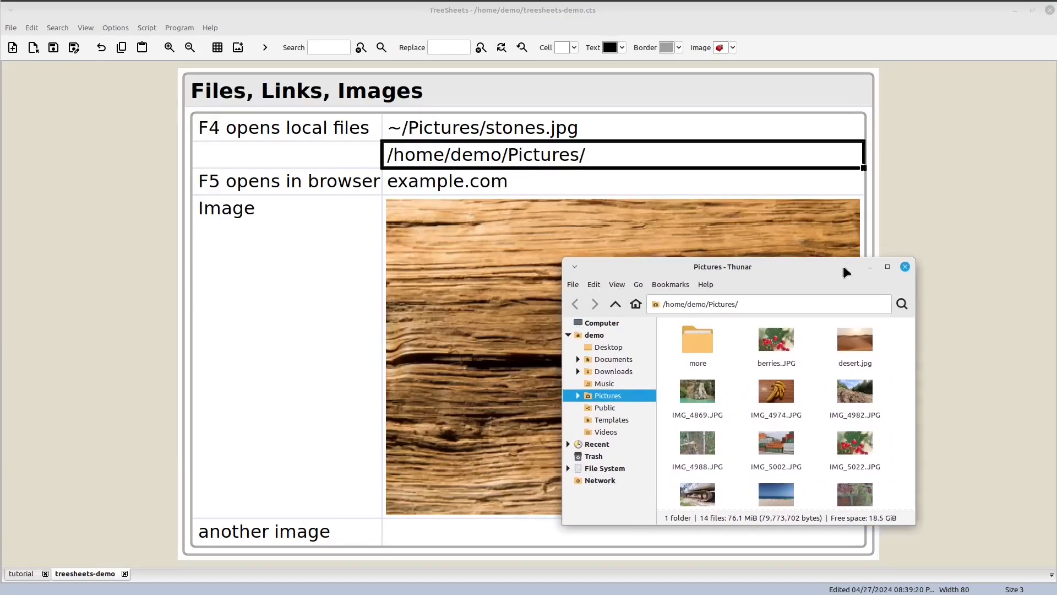
{"action": "double_click", "coordinate": [702, 350]}
{"action": "left_click", "coordinate": [805, 305]}
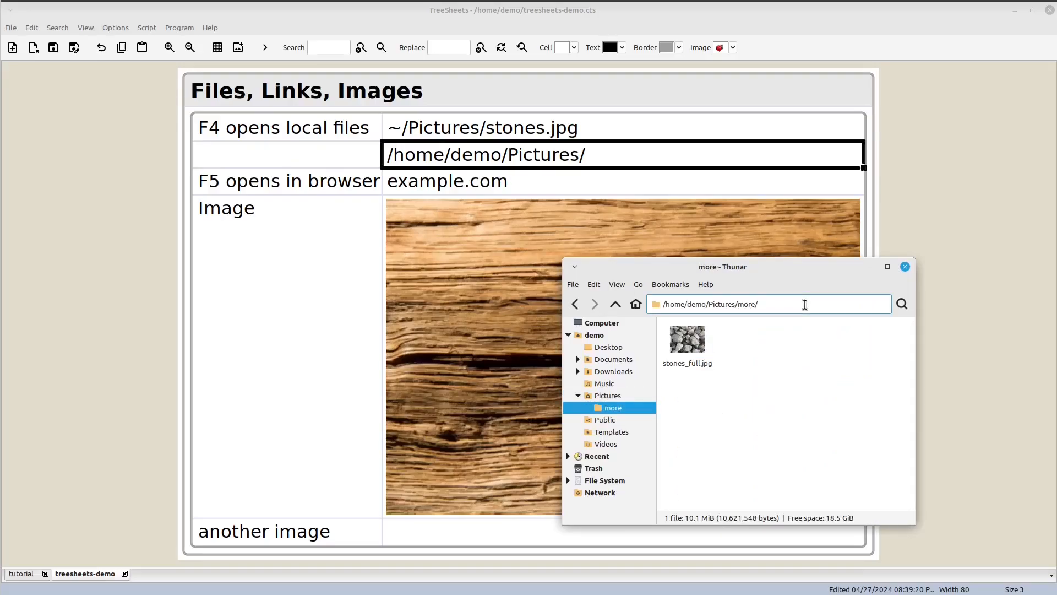
{"action": "key", "text": "ctrl+a"}
{"action": "key", "text": "ctrl+c"}
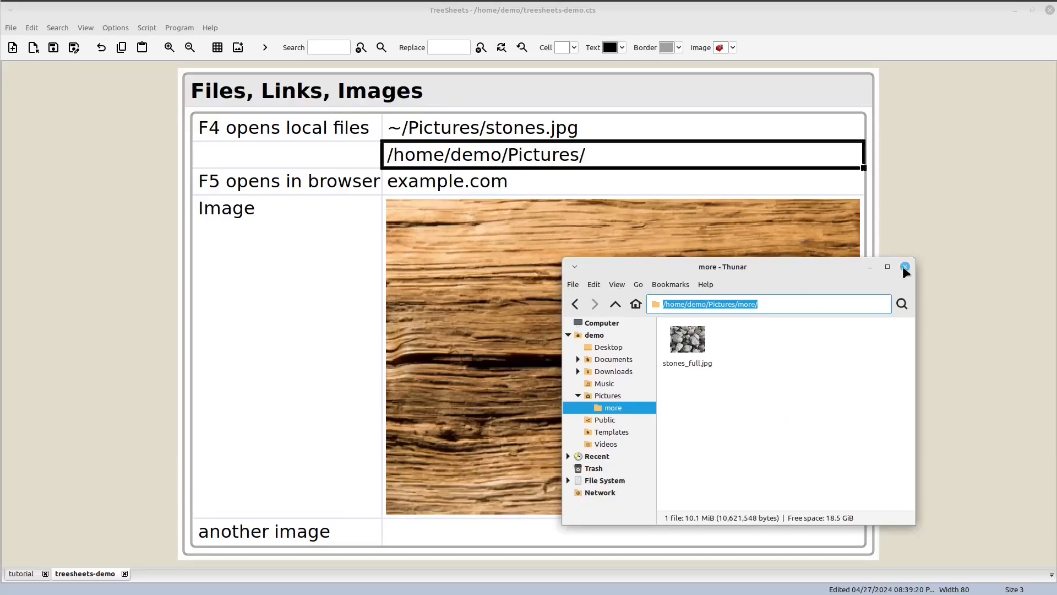
{"action": "left_click", "coordinate": [905, 267]}
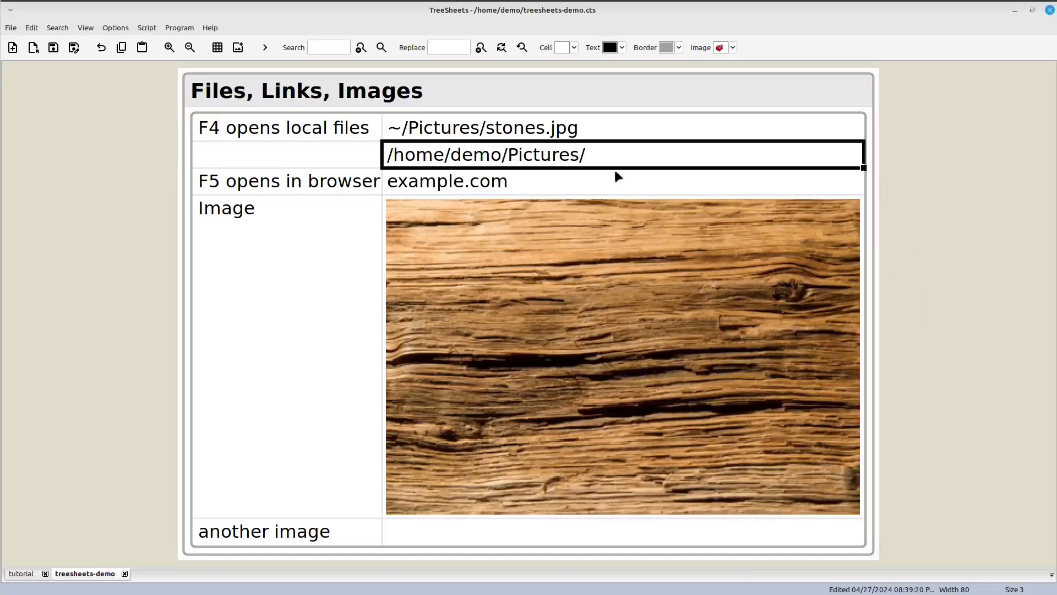
Add a row below "/home/demo/Pictures/" and paste the path "/home/demo/Pictures/more/" into its new cell.
{"action": "key", "text": "Return"}
{"action": "key", "text": "Return"}
{"action": "key", "text": "Return"}
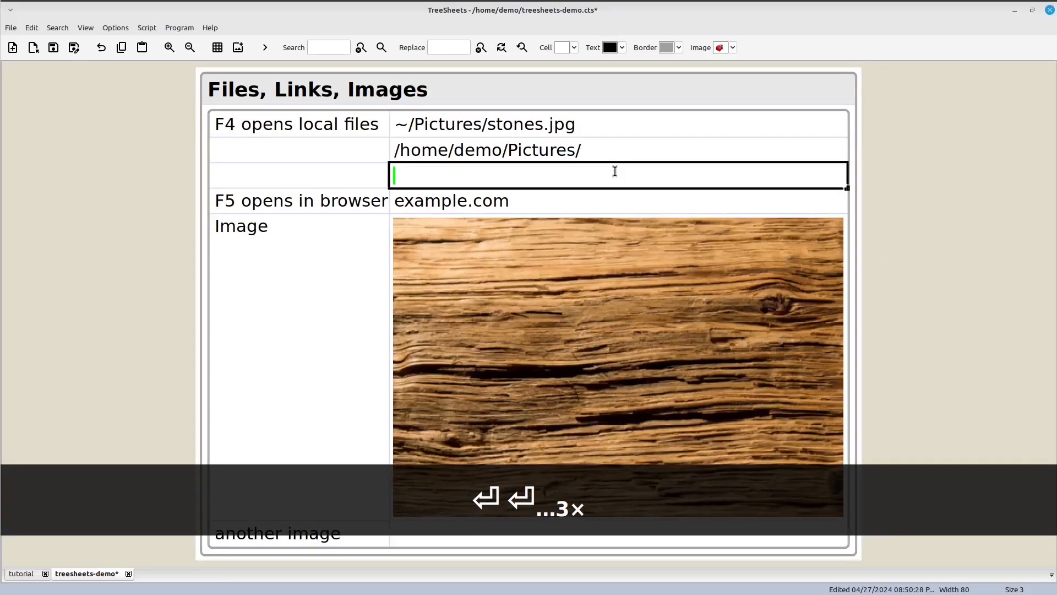
{"action": "key", "text": "ctrl+v"}
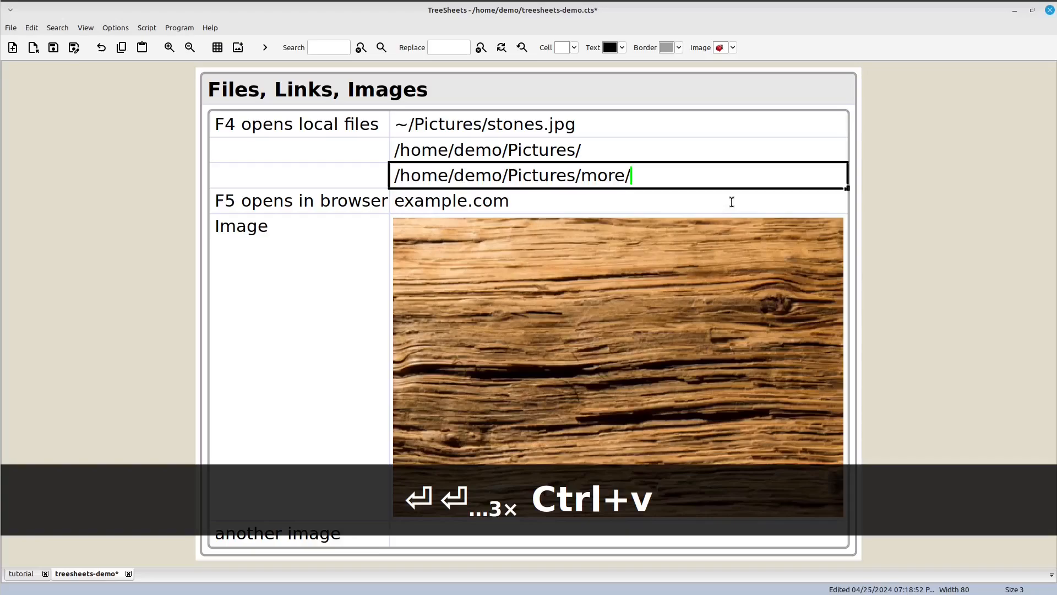
{"action": "left_click", "coordinate": [732, 202]}
Open the folder from the "/home/demo/Pictures/more/" cell, and close the file manager.
{"action": "left_click", "coordinate": [663, 179]}
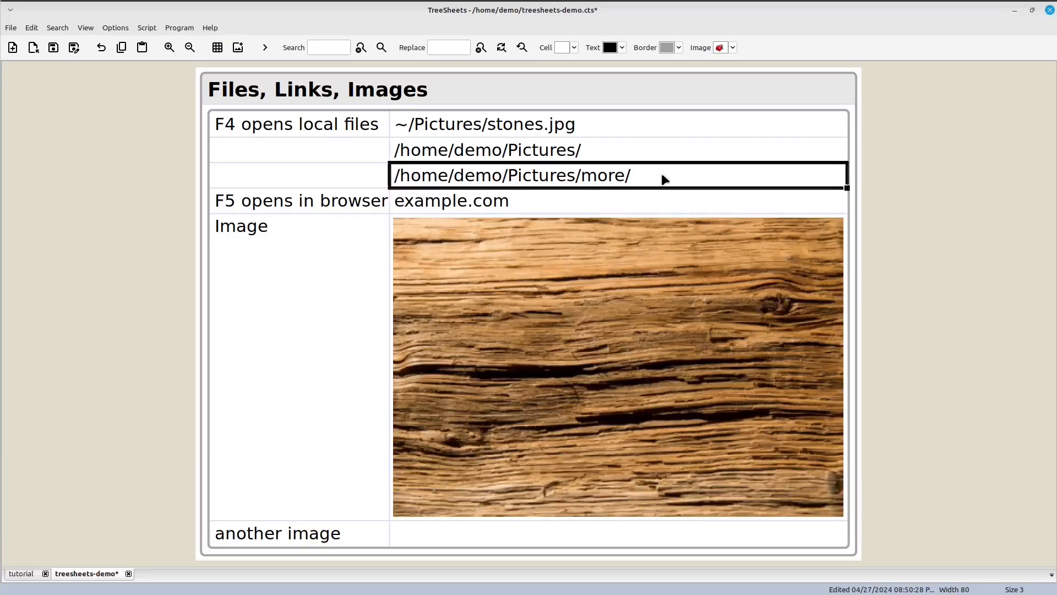
{"action": "key", "text": "F4"}
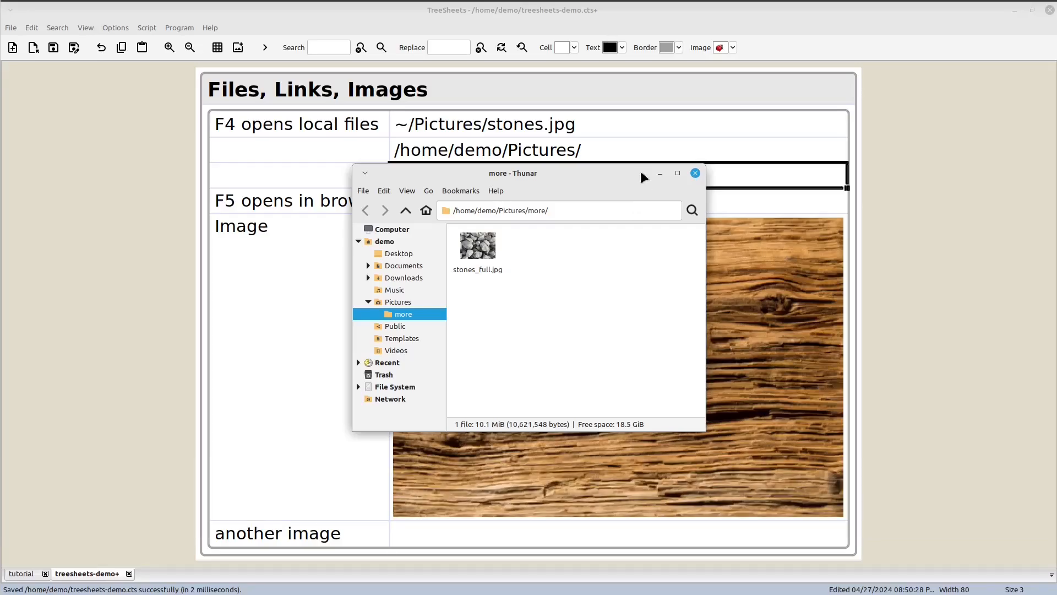
{"action": "left_click", "coordinate": [696, 174]}
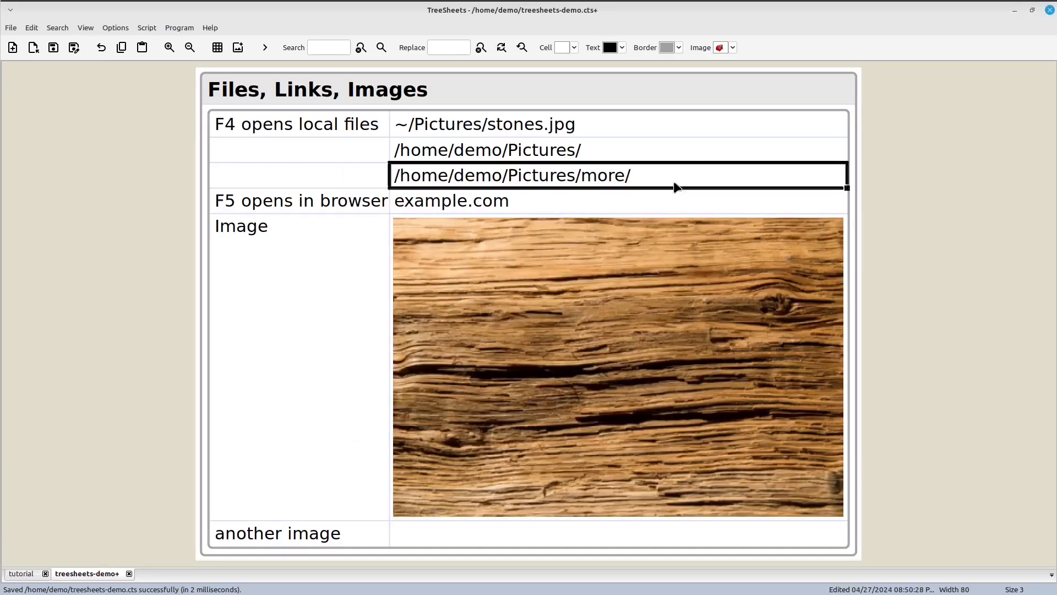
Open the link in the "example.com" cell in the browser, and close the browser window.
{"action": "left_click", "coordinate": [617, 203]}
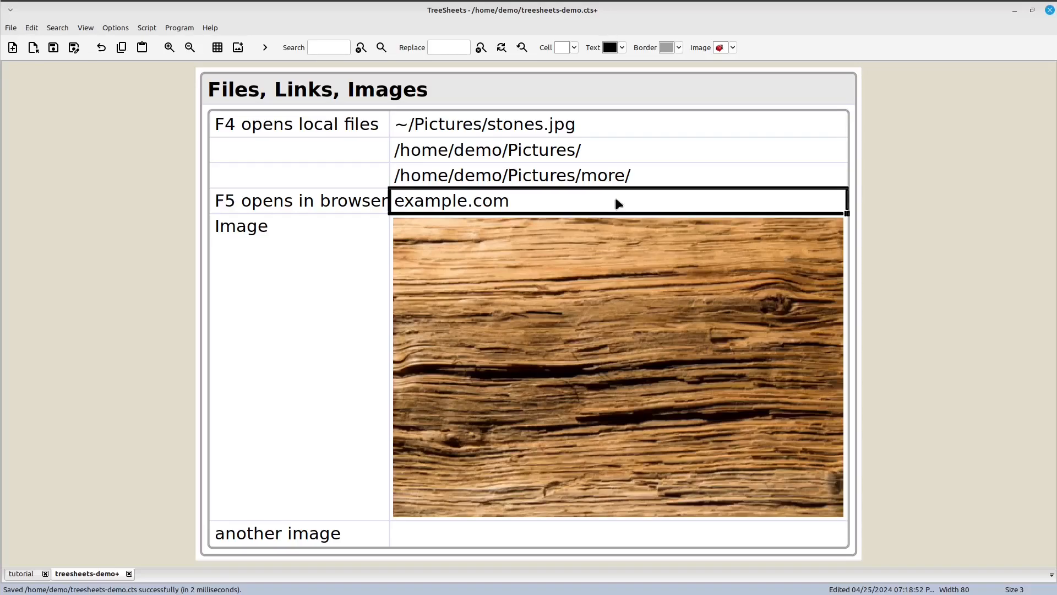
{"action": "key", "text": "F5"}
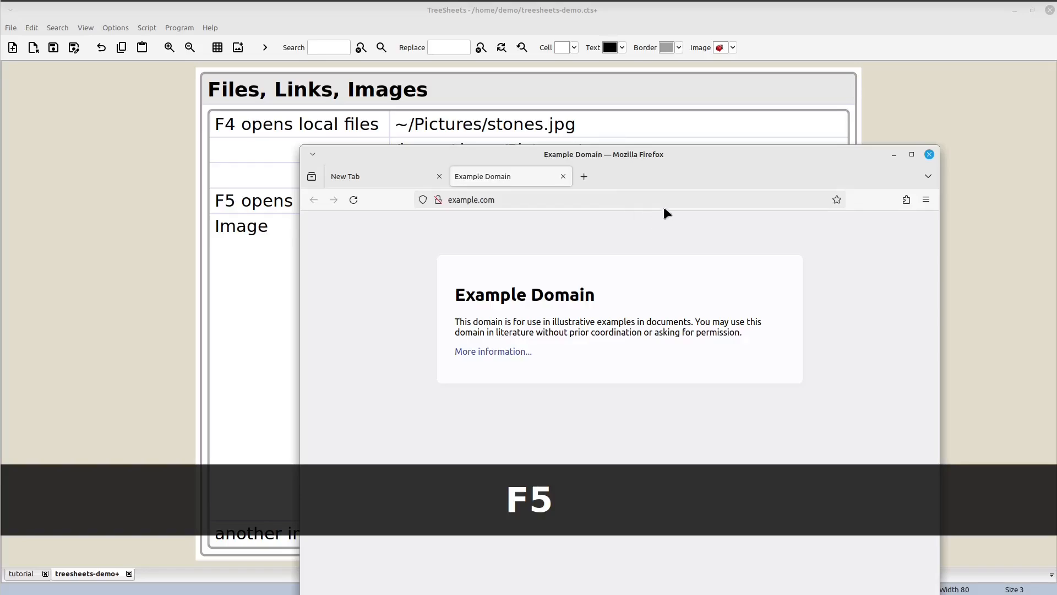
{"action": "left_click_drag", "start_coordinate": [633, 154], "coordinate": [679, 230]}
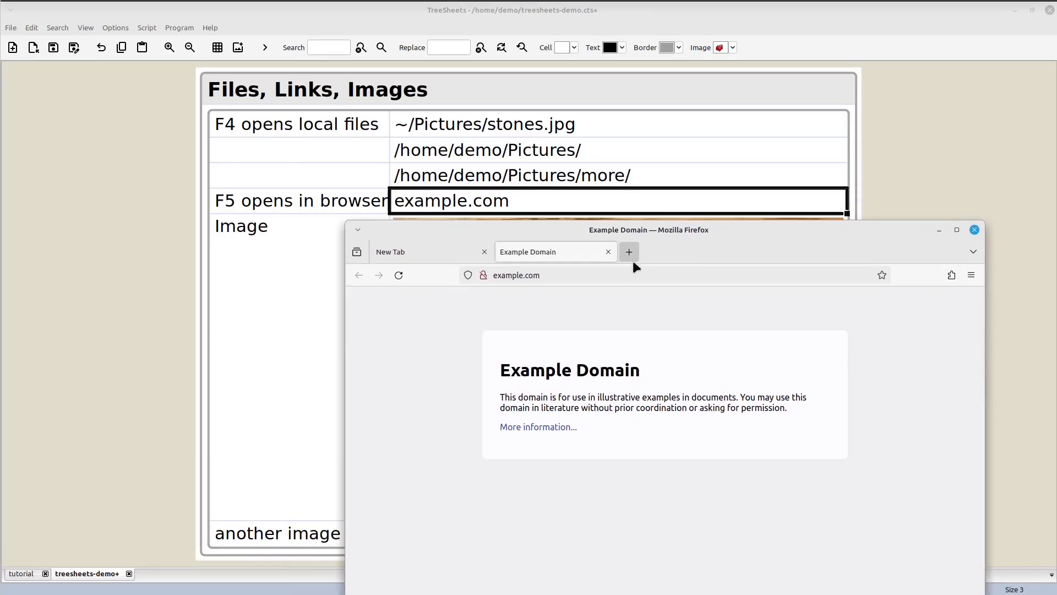
{"action": "left_click", "coordinate": [975, 231]}
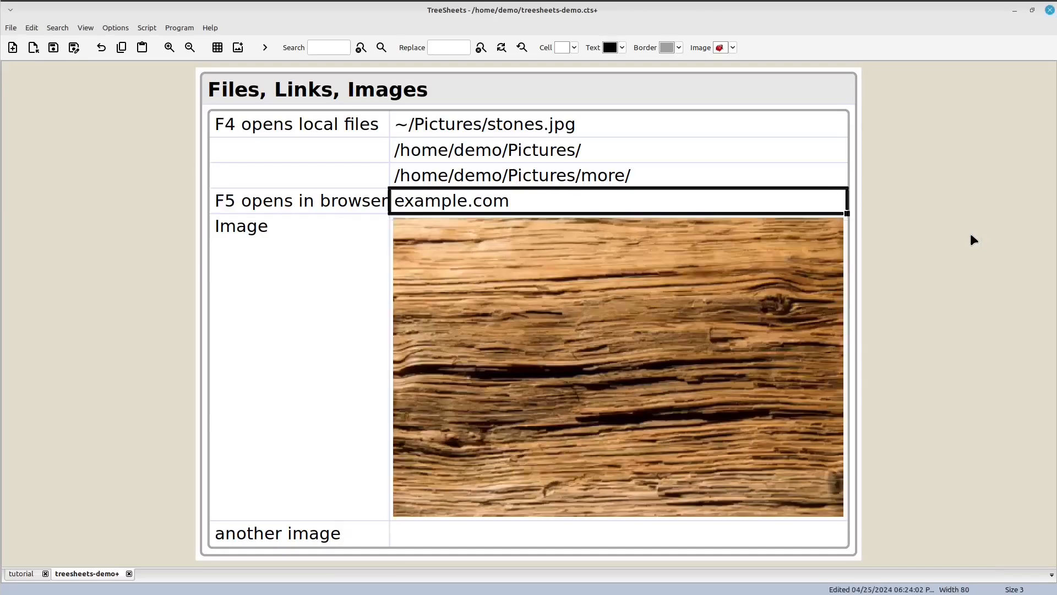
Add the image file berries.JPG from the Pictures folder to the empty cell beside "another image".
{"action": "left_click", "coordinate": [668, 301]}
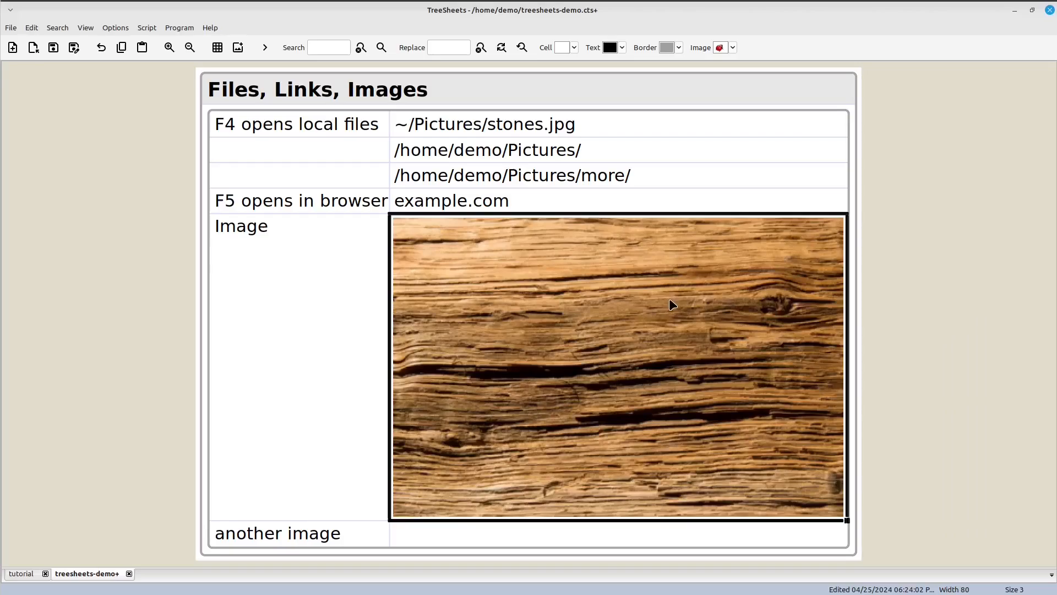
{"action": "left_click", "coordinate": [559, 545]}
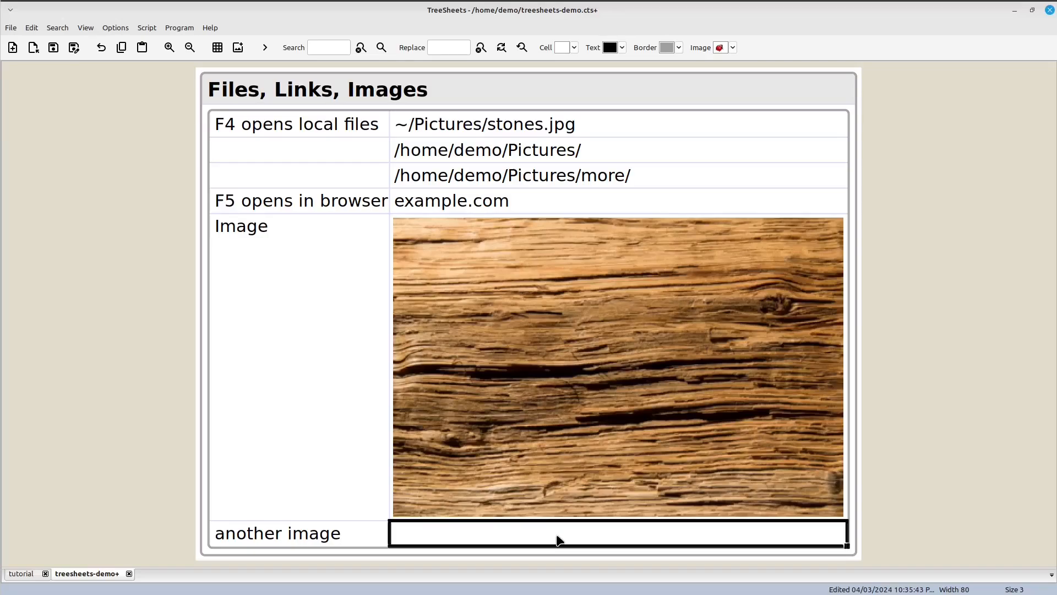
{"action": "right_click", "coordinate": [559, 539]}
{"action": "mouse_move", "coordinate": [627, 439]}
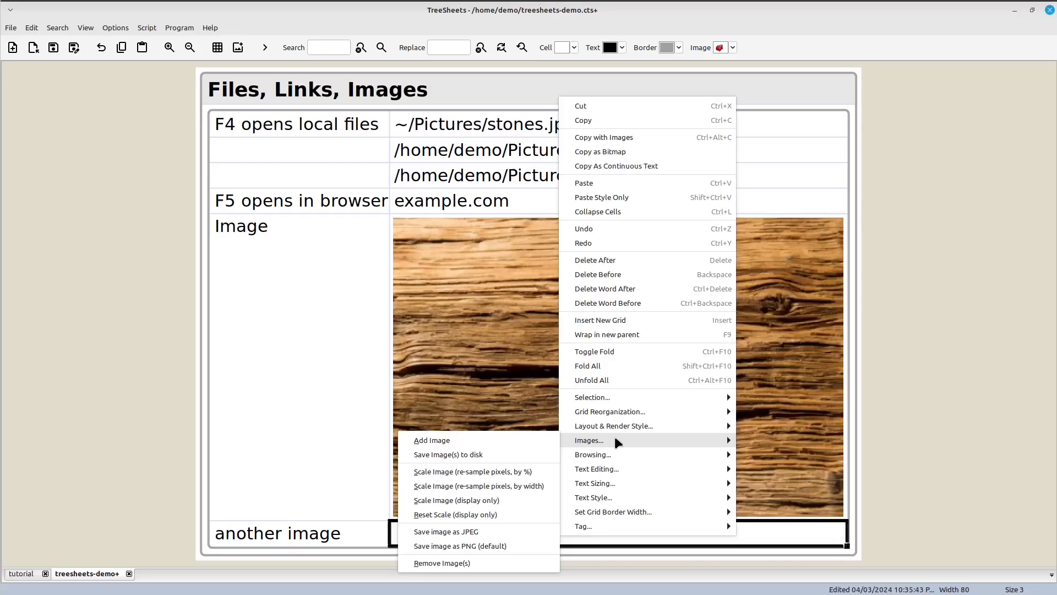
{"action": "left_click", "coordinate": [531, 442]}
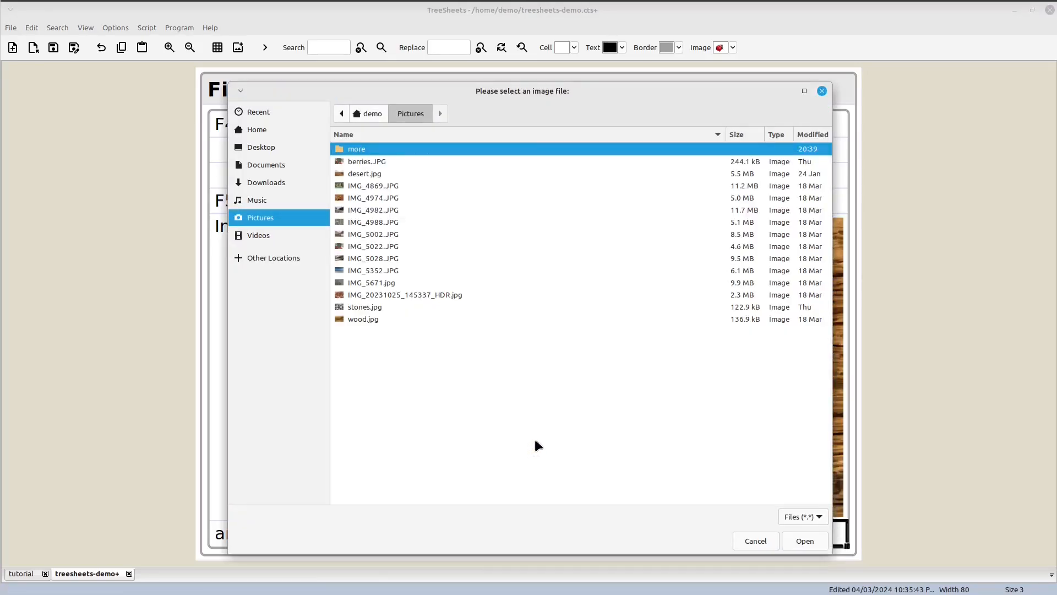
{"action": "left_click", "coordinate": [357, 163]}
{"action": "left_click", "coordinate": [807, 544]}
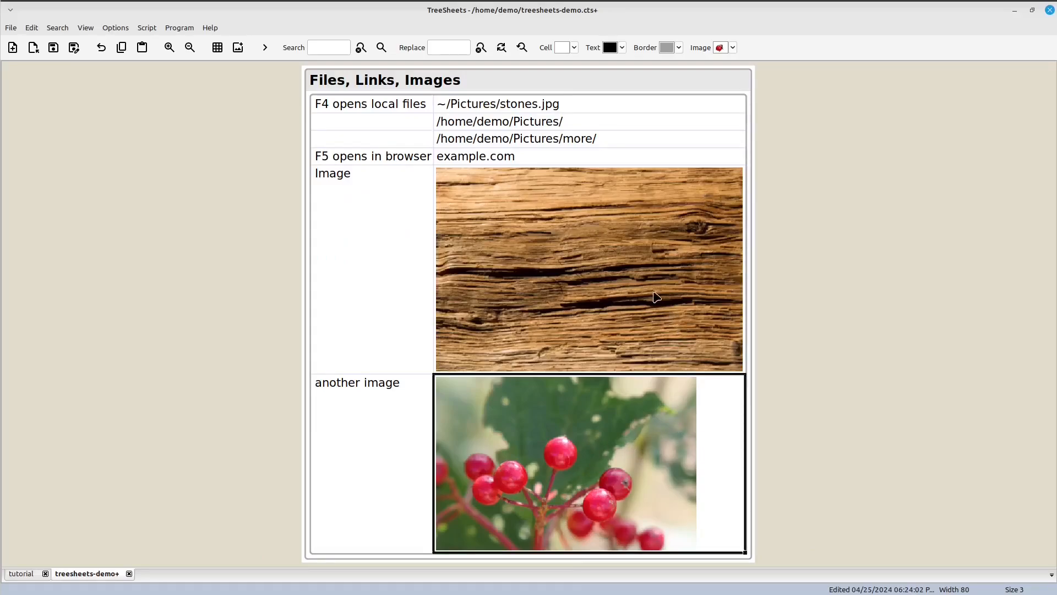
Scale the wood image beside "Image" to 50%, changing only its display size.
{"action": "right_click", "coordinate": [637, 229]}
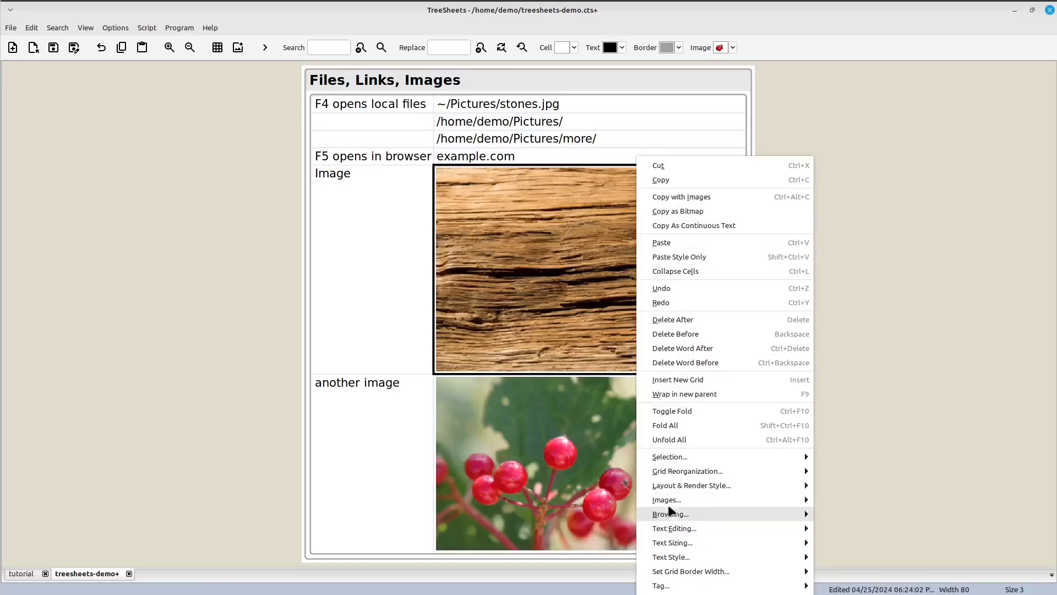
{"action": "mouse_move", "coordinate": [670, 505]}
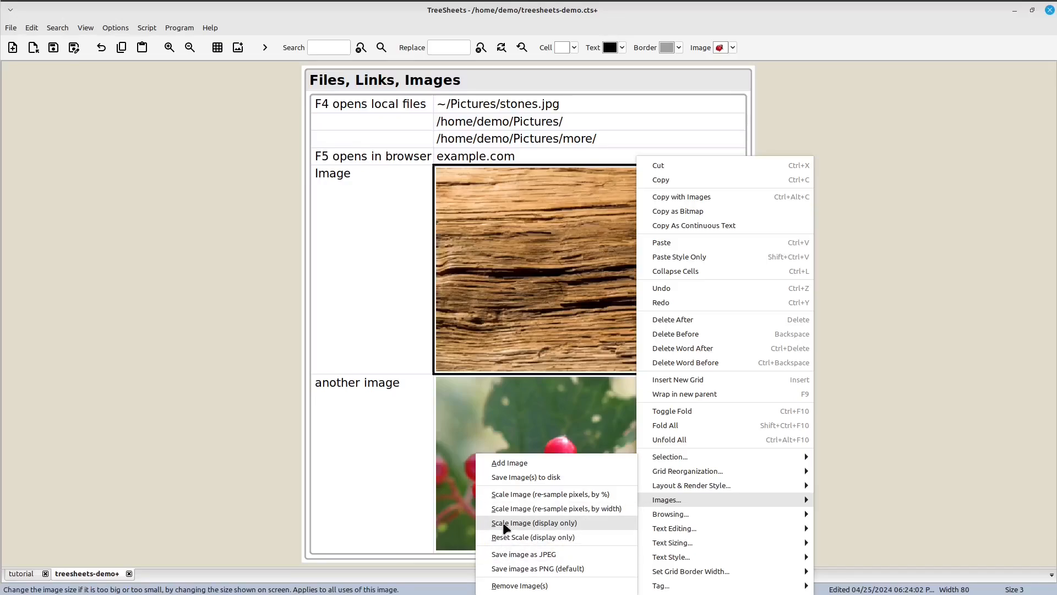
{"action": "left_click", "coordinate": [534, 523]}
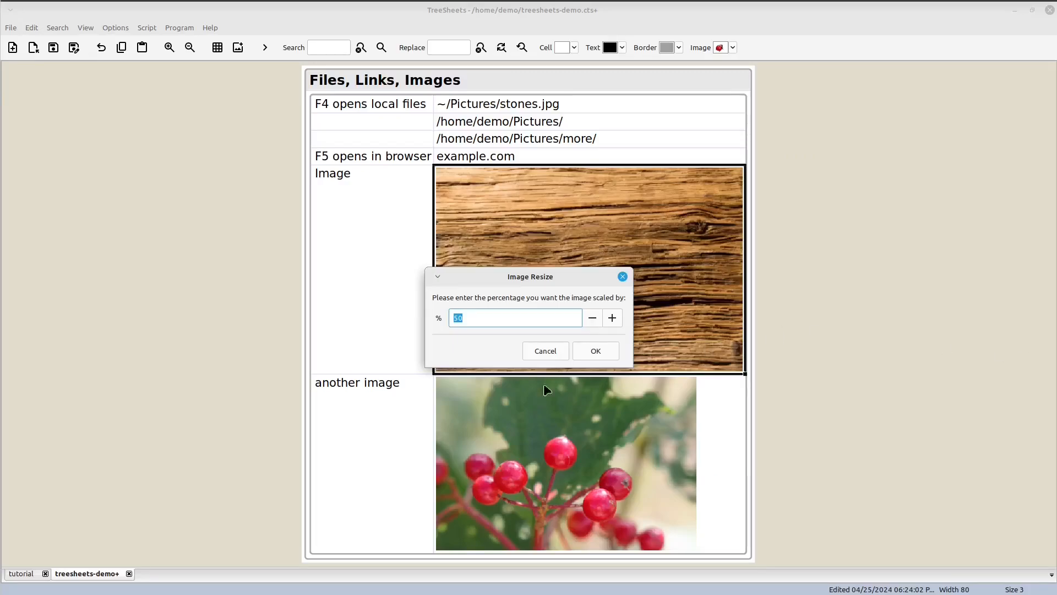
{"action": "left_click", "coordinate": [595, 352]}
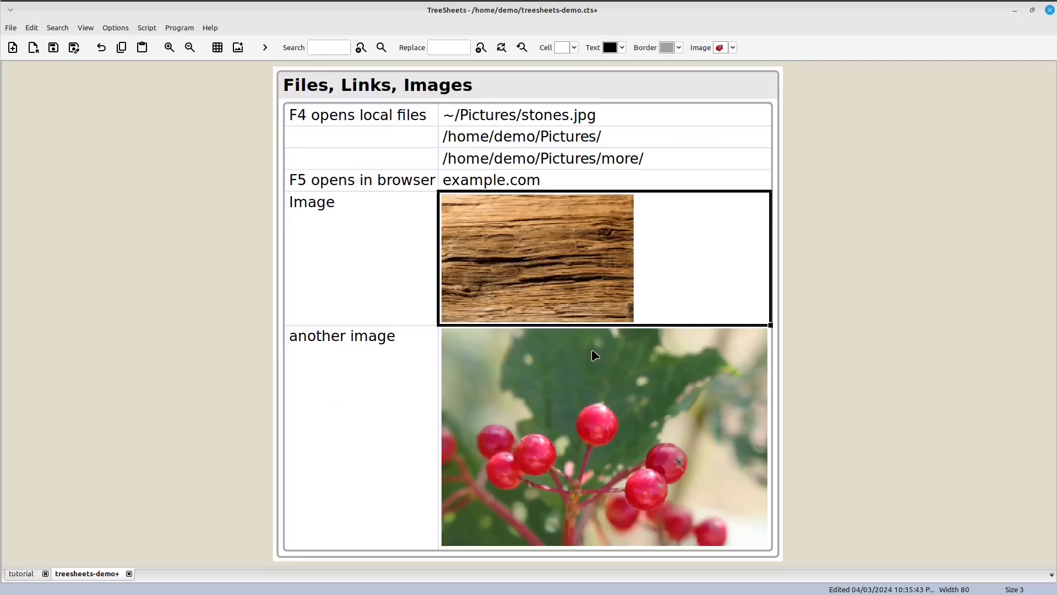
Remove the berries image from the cell beside "another image".
{"action": "left_click", "coordinate": [594, 355]}
{"action": "right_click", "coordinate": [596, 357]}
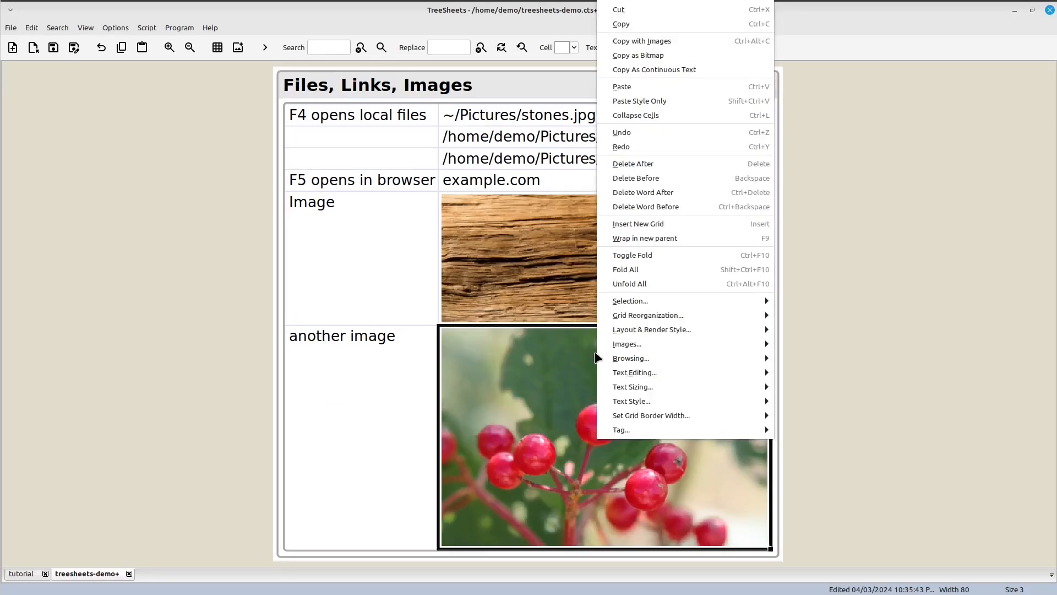
{"action": "mouse_move", "coordinate": [637, 341]}
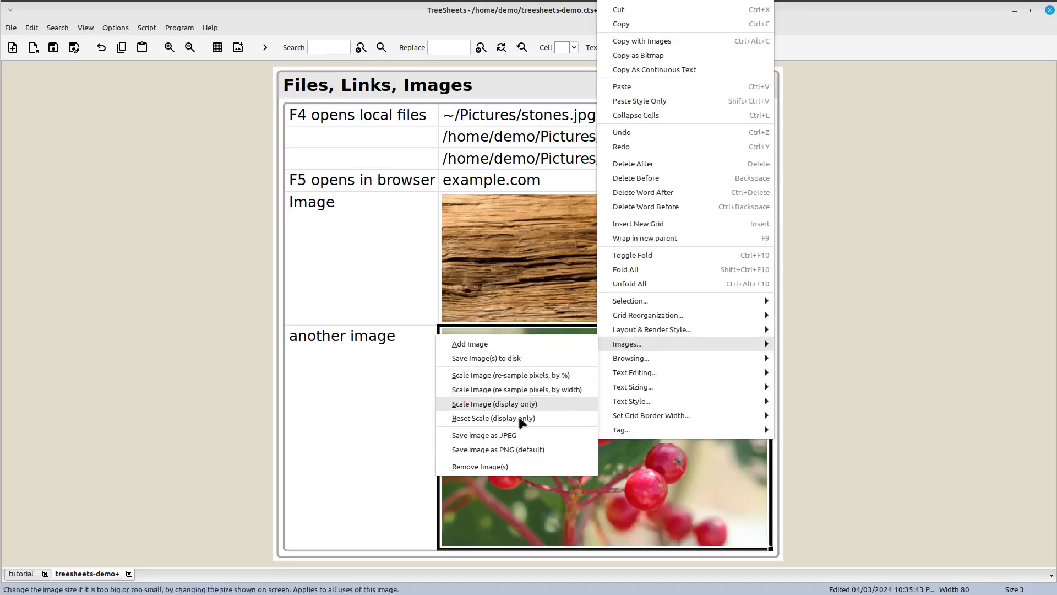
{"action": "left_click", "coordinate": [539, 467]}
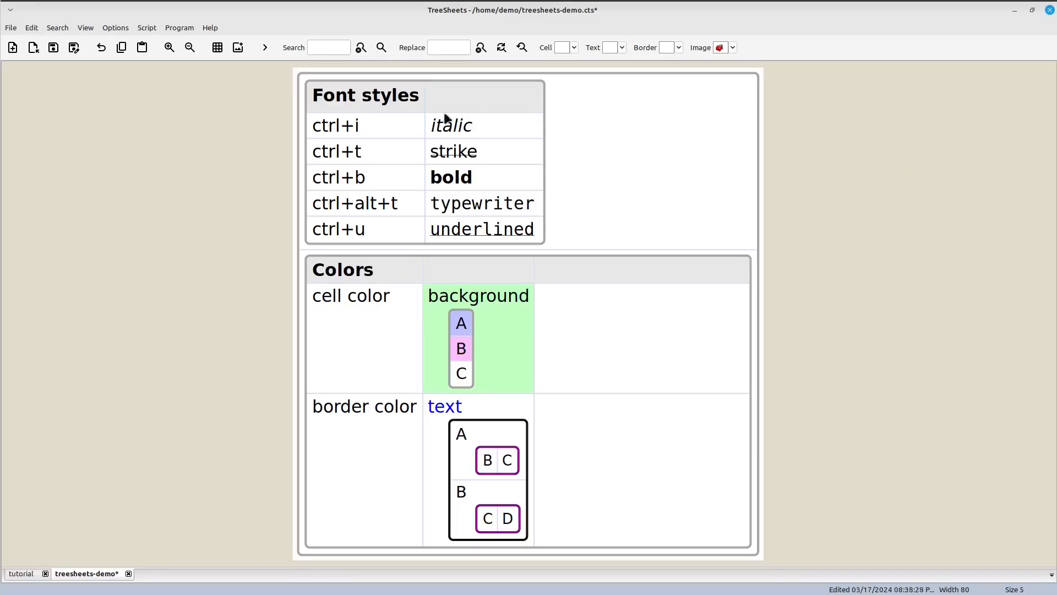
Toggle bold off and on again for the "bold" cell under Font styles, and apply italic to it.
{"action": "left_click_drag", "start_coordinate": [358, 137], "coordinate": [493, 238]}
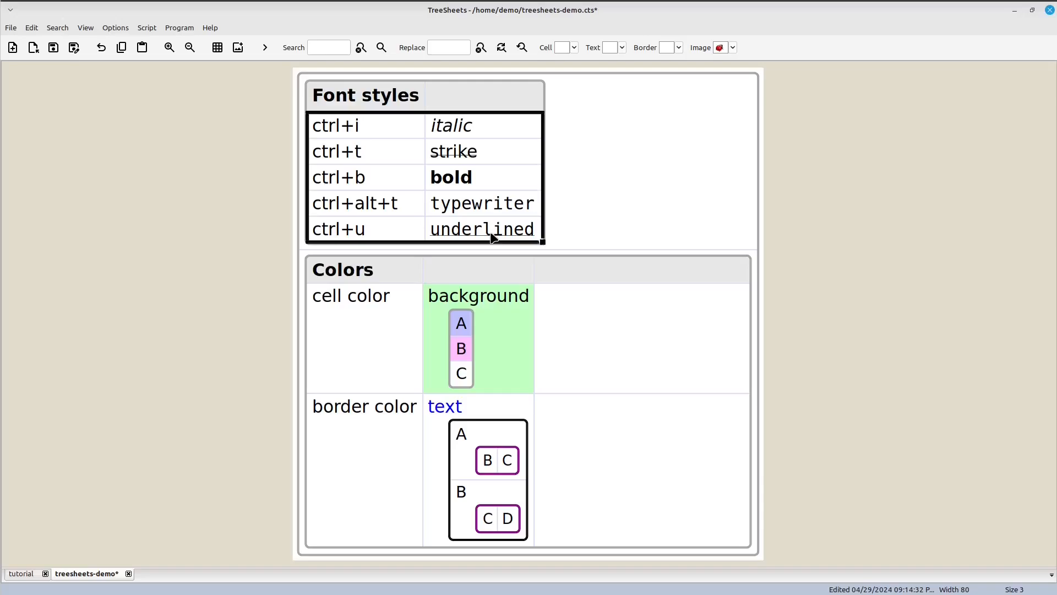
{"action": "left_click", "coordinate": [497, 184]}
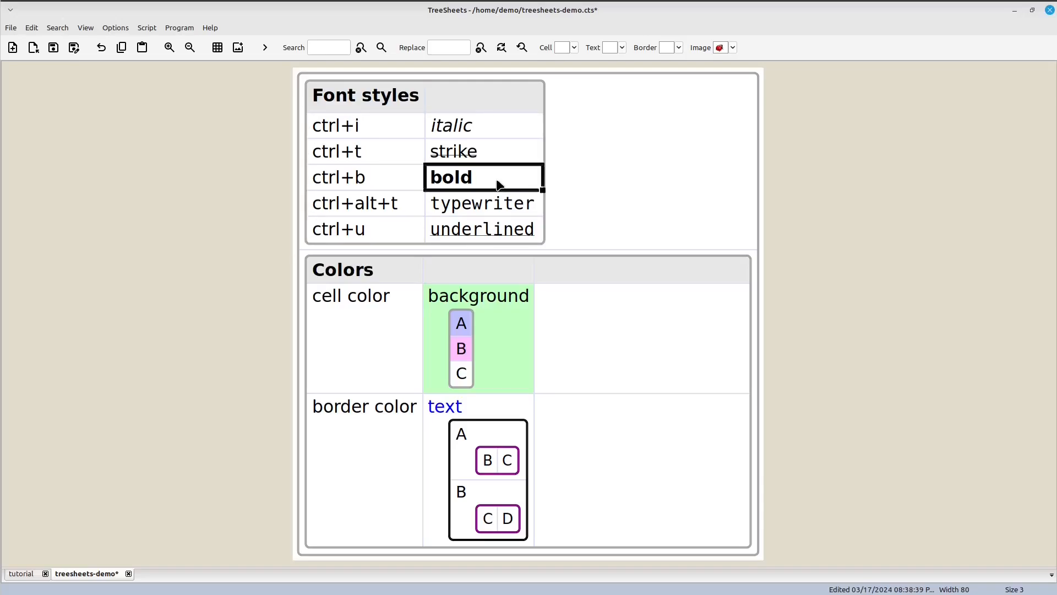
{"action": "key", "text": "ctrl+b"}
{"action": "key", "text": "ctrl+b"}
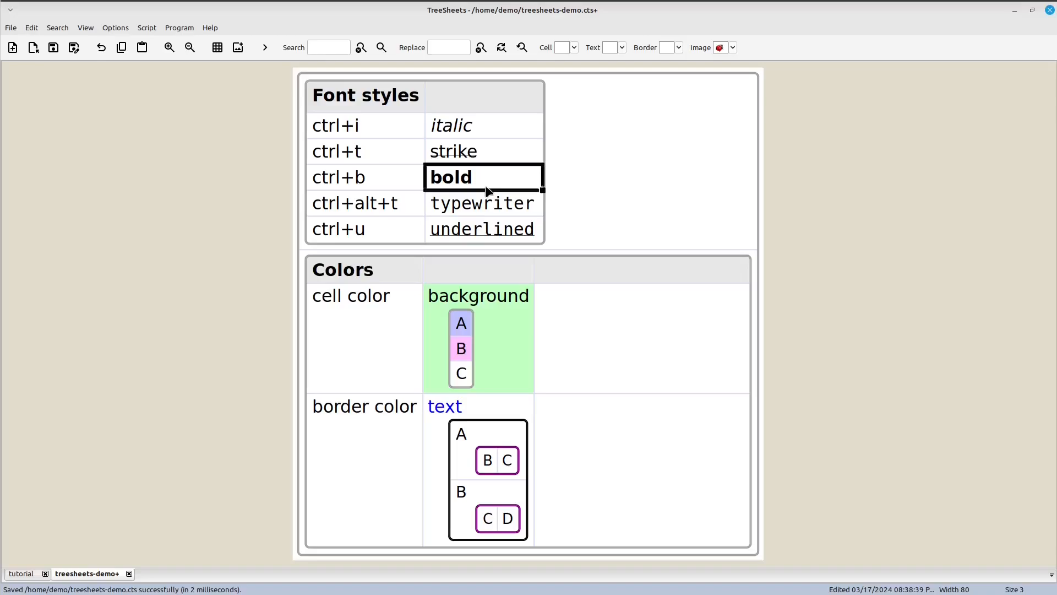
{"action": "key", "text": "ctrl+i"}
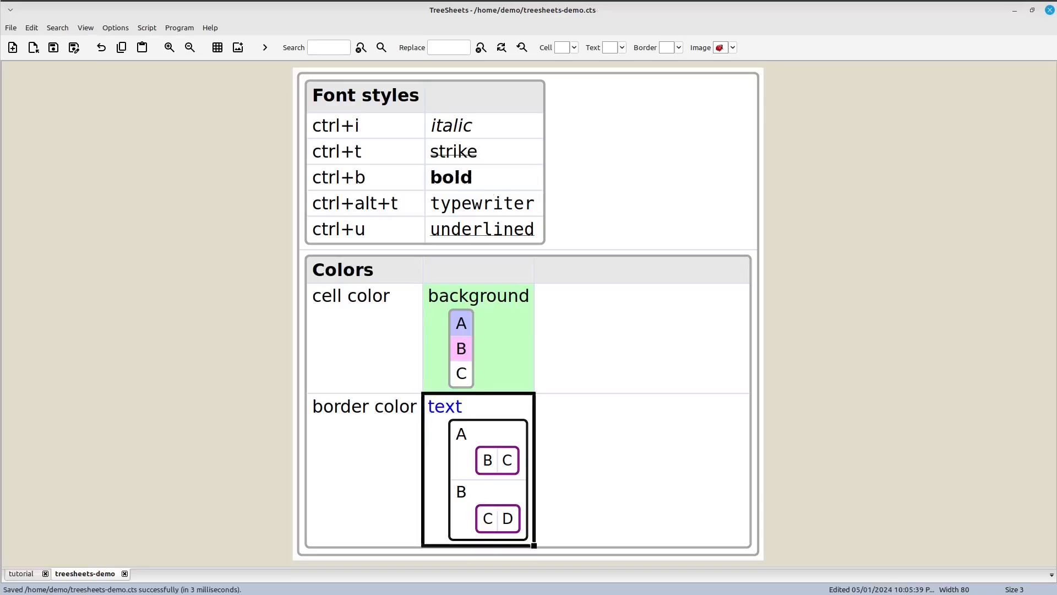
Set the cell color of the "background" cell in the Colors grid to red.
{"action": "left_click", "coordinate": [904, 401]}
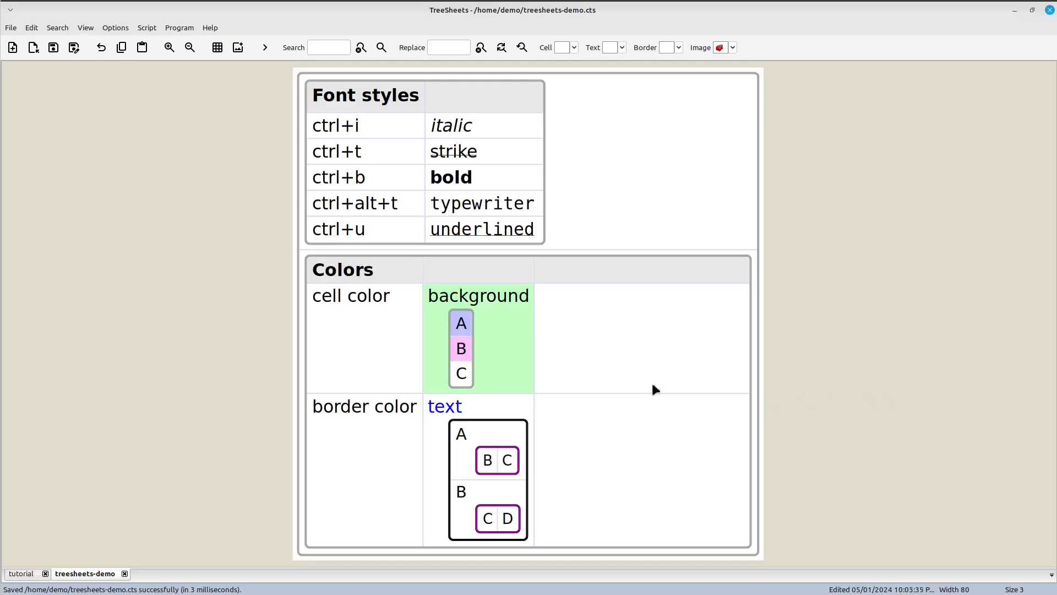
{"action": "left_click", "coordinate": [505, 340]}
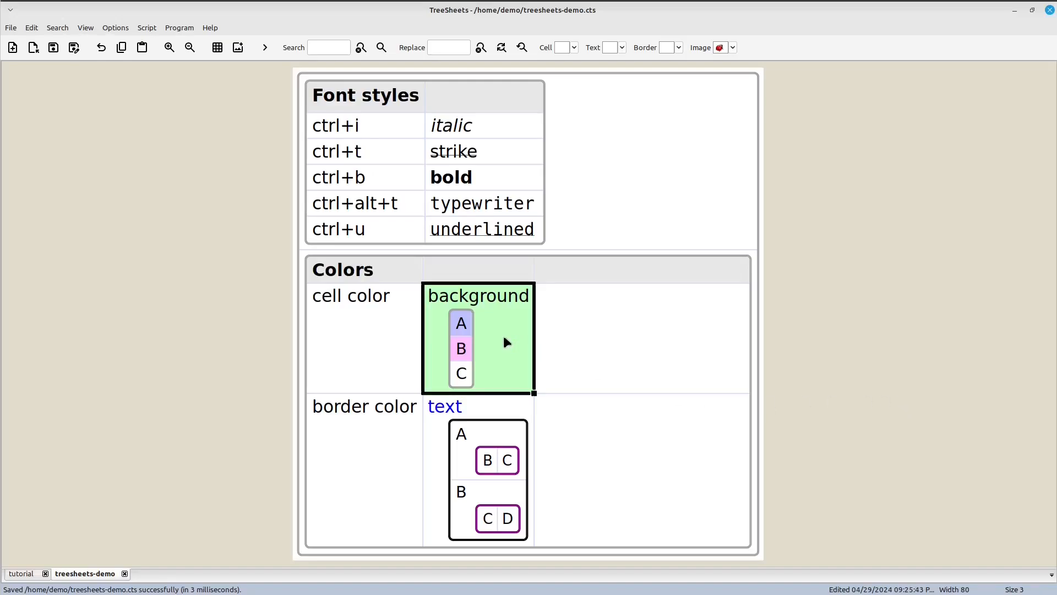
{"action": "left_click", "coordinate": [476, 410]}
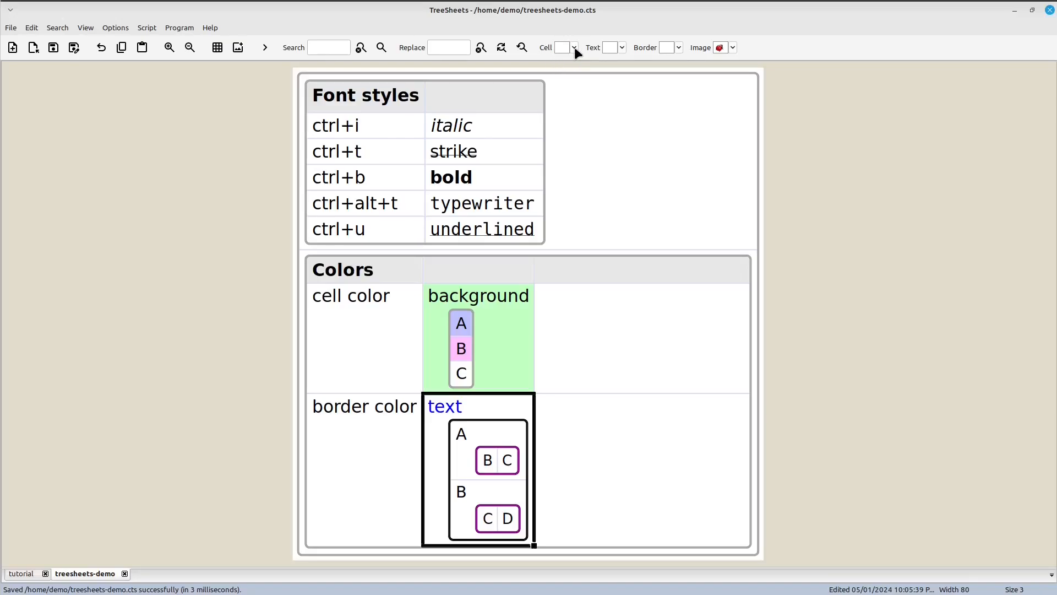
{"action": "left_click", "coordinate": [498, 315]}
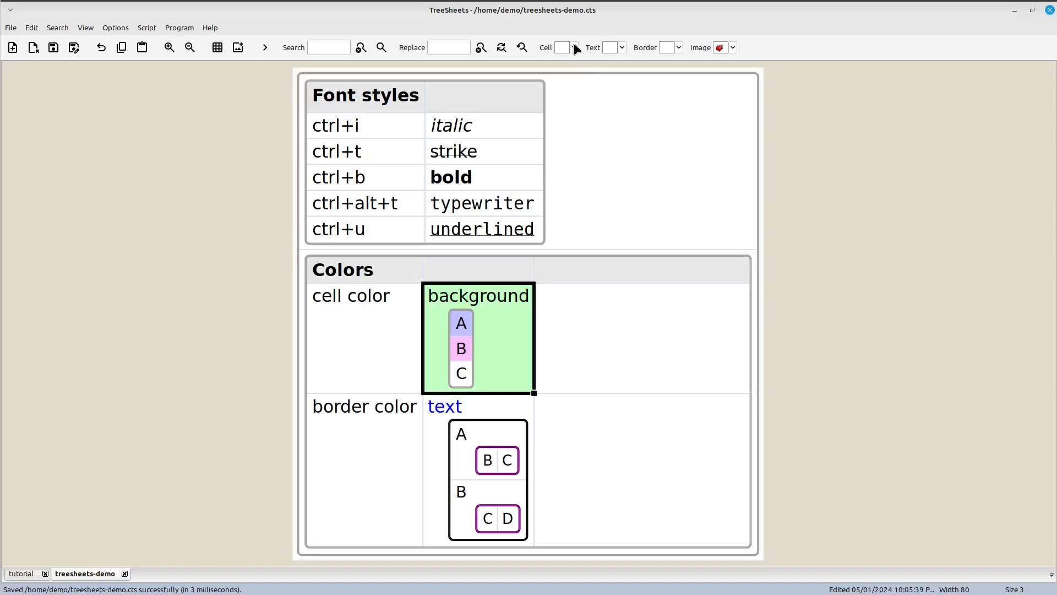
{"action": "left_click", "coordinate": [575, 47]}
{"action": "left_click", "coordinate": [560, 214]}
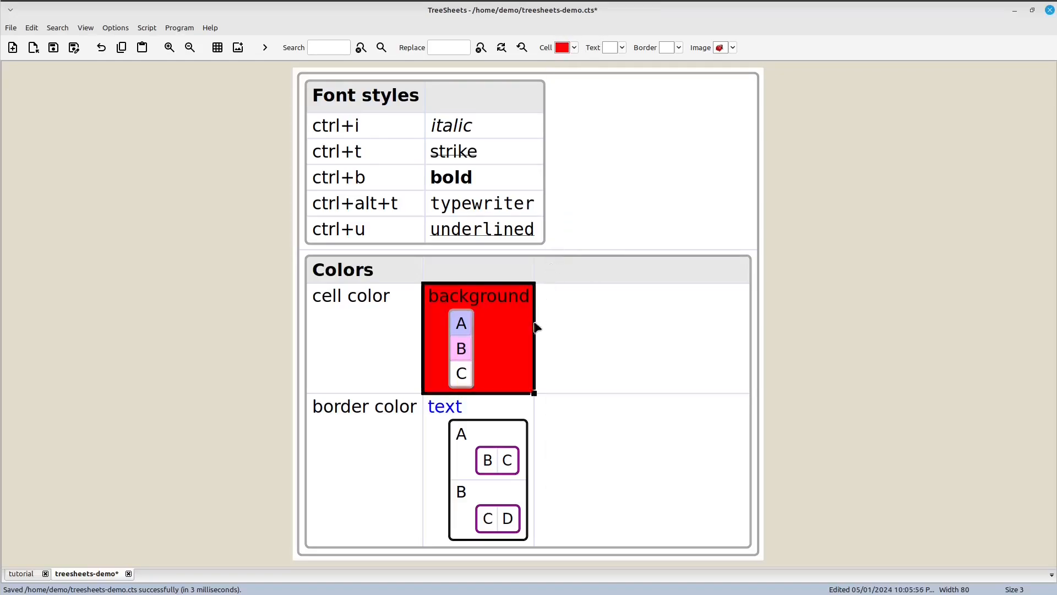
Set the text color of the "text" cell beside "border color" to red, and give it a red border color.
{"action": "left_click", "coordinate": [491, 408]}
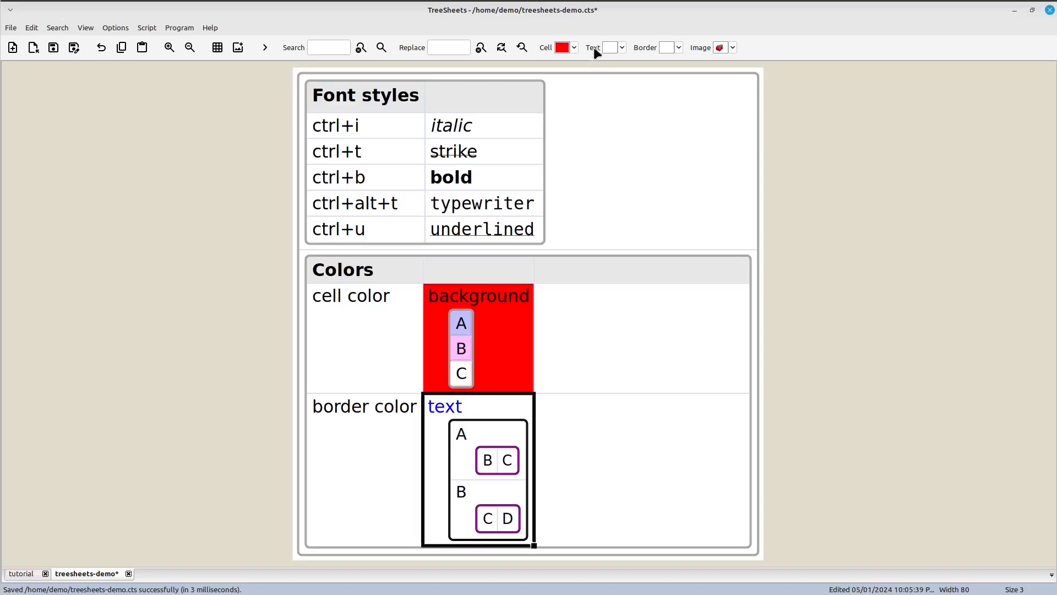
{"action": "left_click", "coordinate": [623, 47]}
{"action": "left_click", "coordinate": [619, 221]}
{"action": "left_click", "coordinate": [680, 48]}
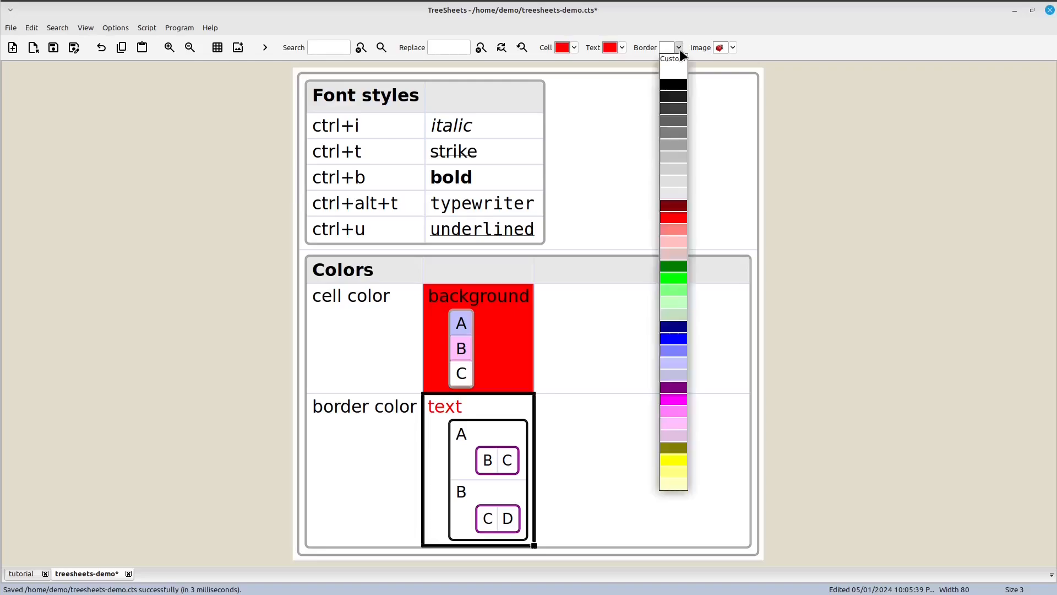
{"action": "left_click", "coordinate": [675, 224]}
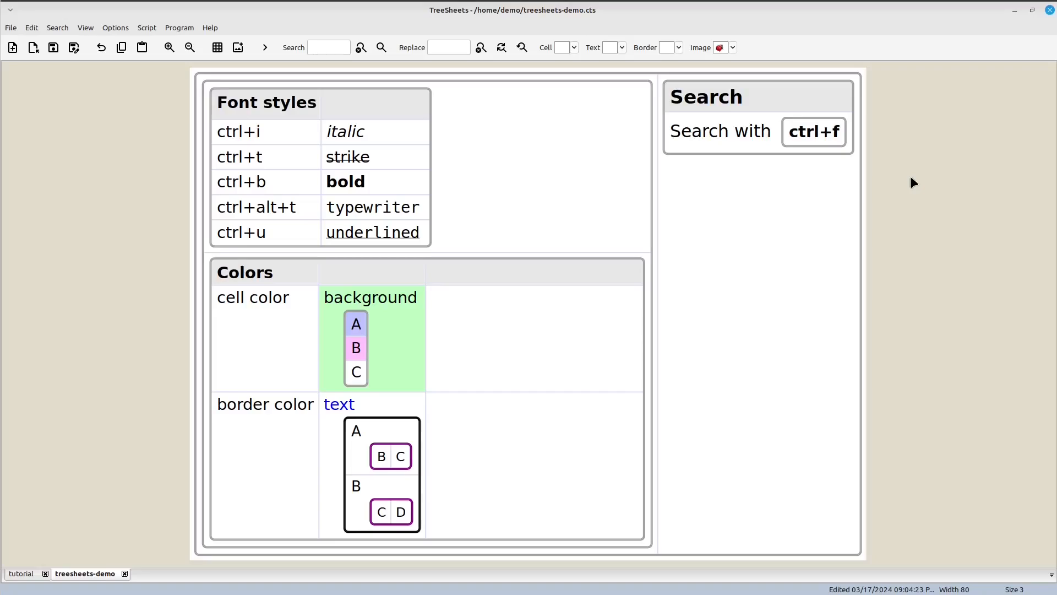
Search the document for "st" and look through the highlighted matches across its sections.
{"action": "key", "text": "ctrl+f"}
{"action": "type", "text": "st"}
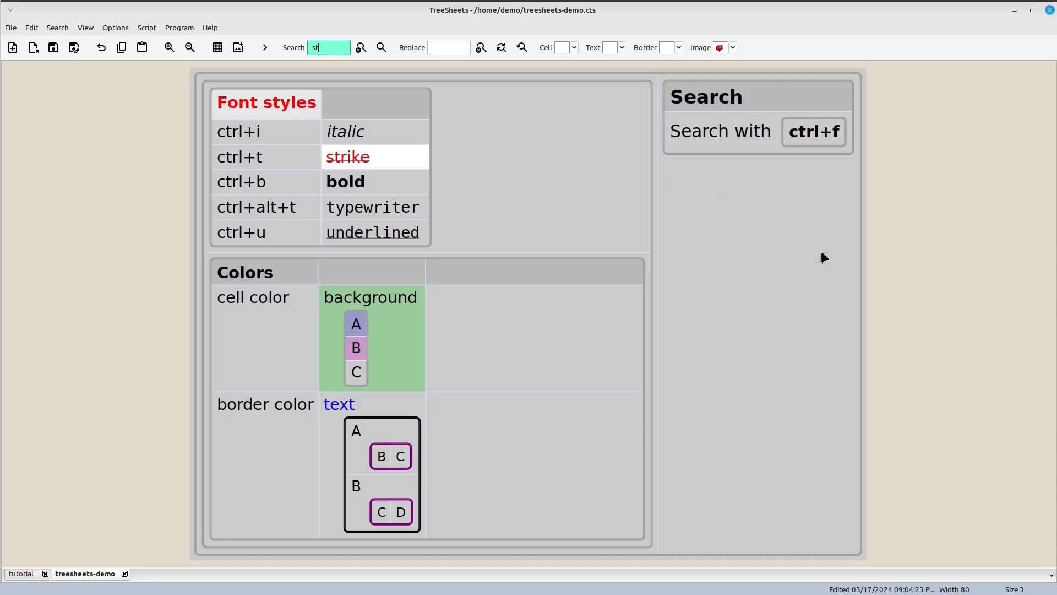
{"action": "scroll", "coordinate": [822, 251], "scroll_direction": "down", "scroll_amount": 1}
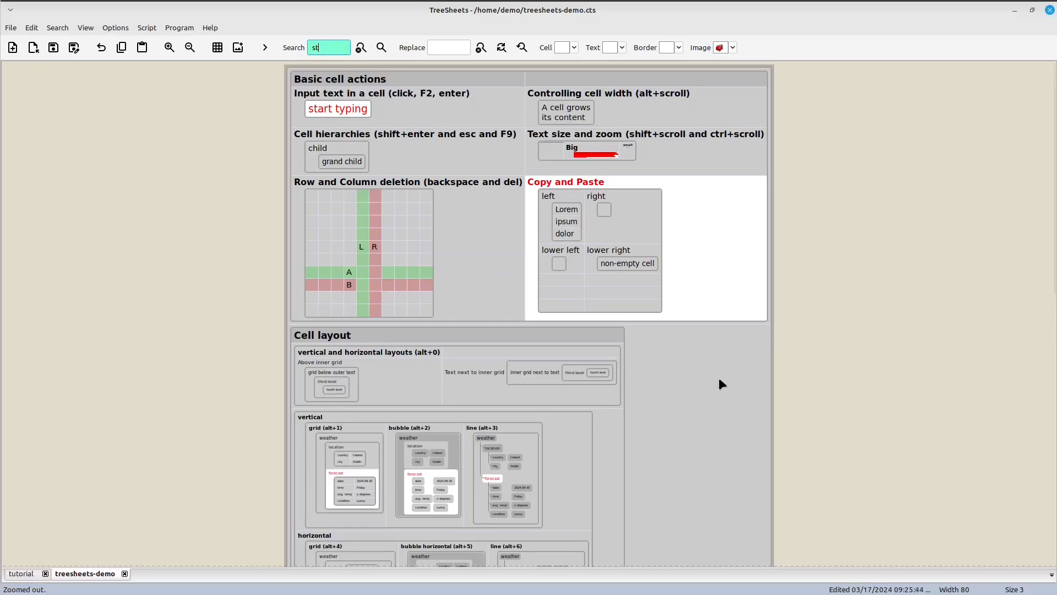
{"action": "scroll", "coordinate": [719, 379], "scroll_direction": "down", "scroll_amount": 5}
{"action": "scroll", "coordinate": [719, 380], "scroll_direction": "down", "scroll_amount": 2}
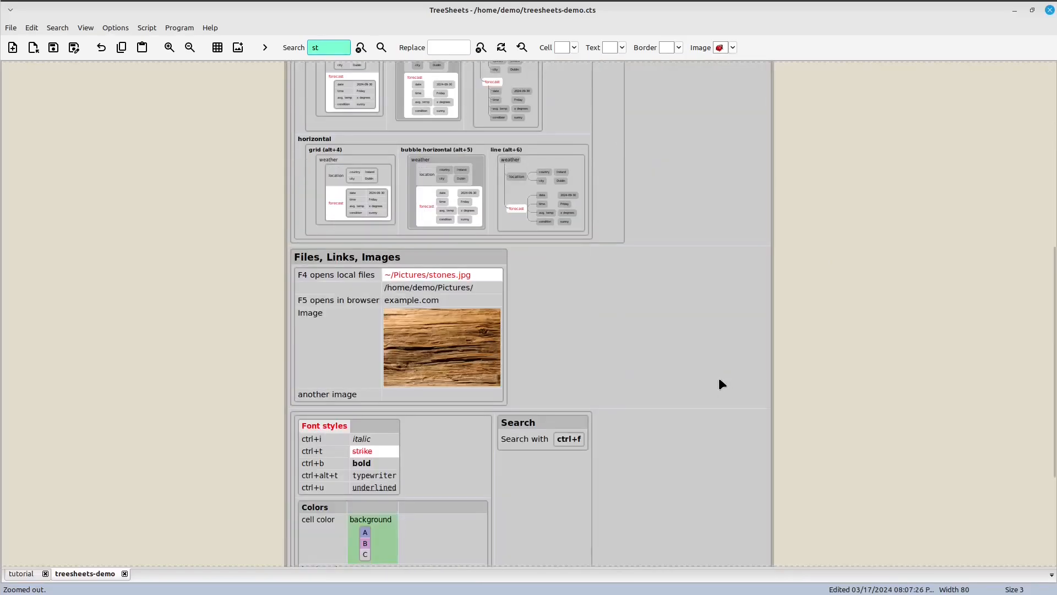